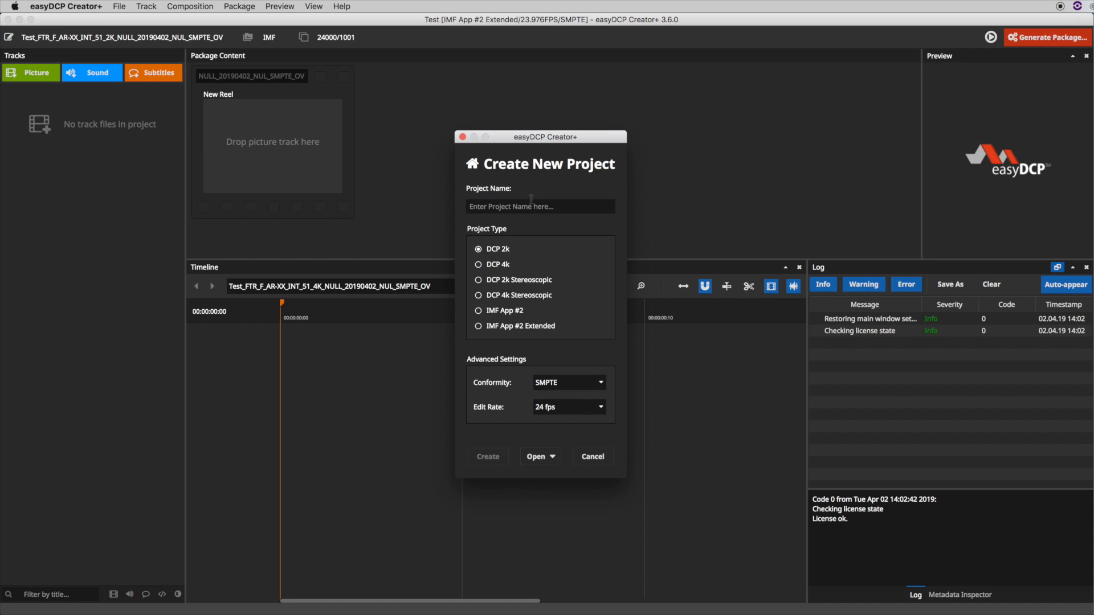
# Create a new project named CPL_1 with the project type IMF App #2 Extended
pyautogui.write('c')
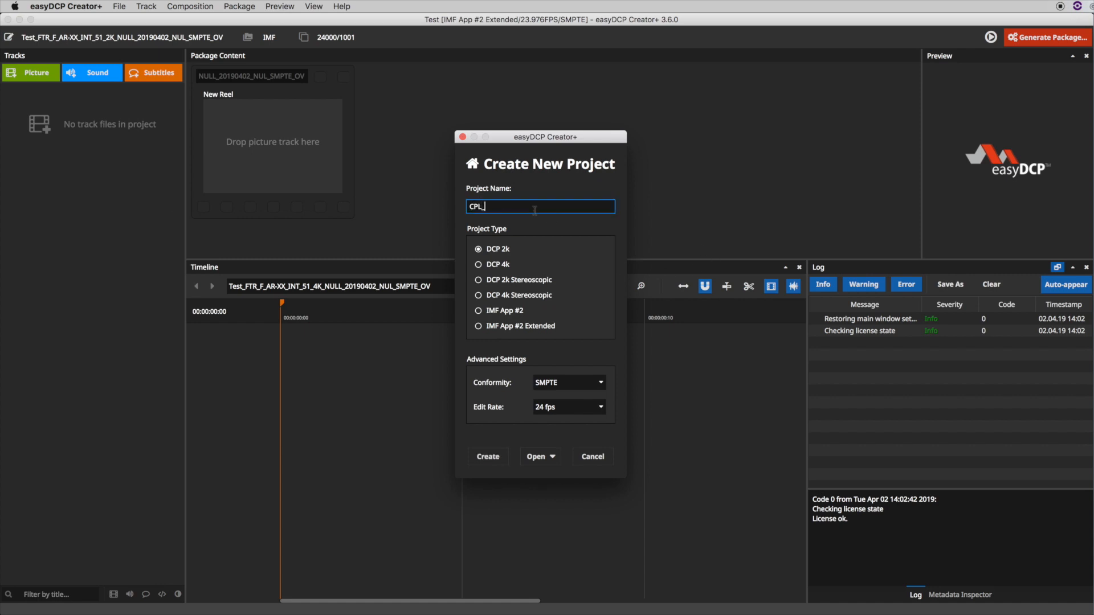
pyautogui.click(529, 327)
pyautogui.click(489, 457)
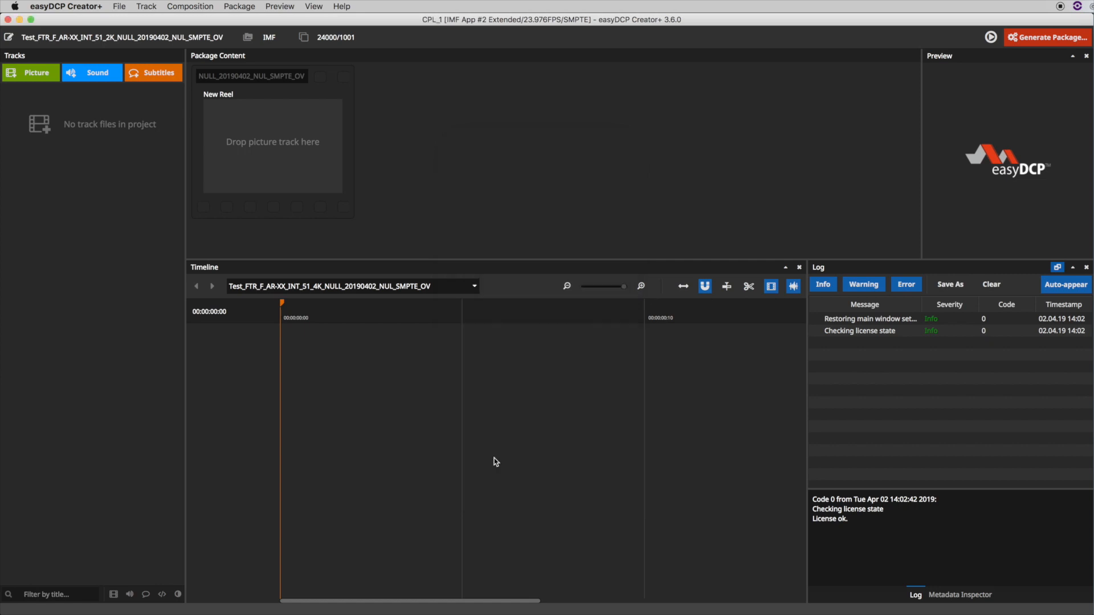
# In the IMF track defaults, enable Color Spaces and set both source and destination color space to RGB P3 (D65) PQ
pyautogui.click(81, 8)
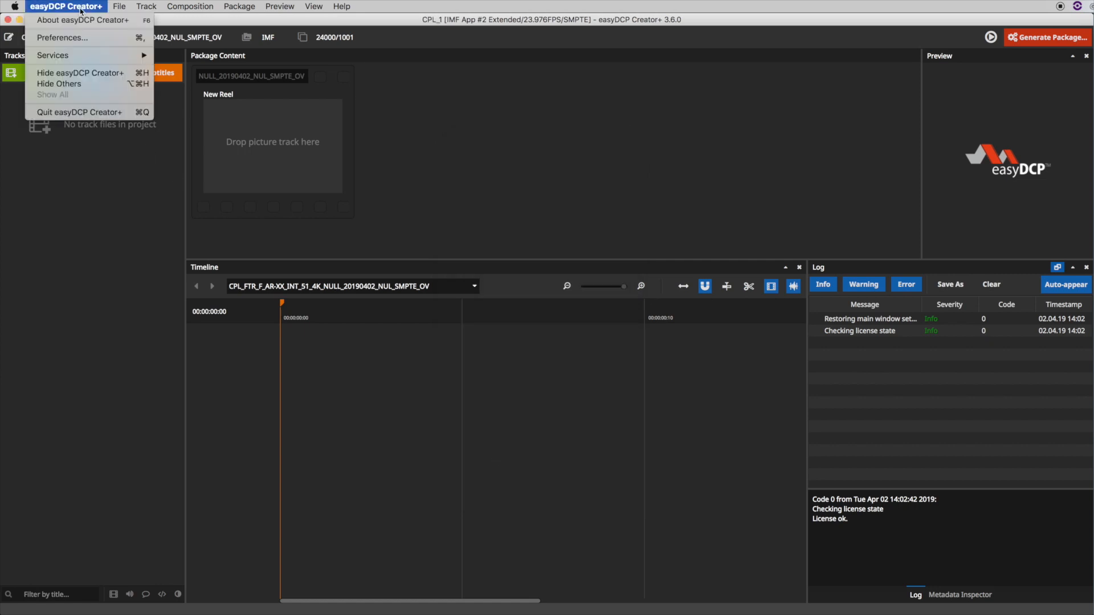
pyautogui.click(82, 40)
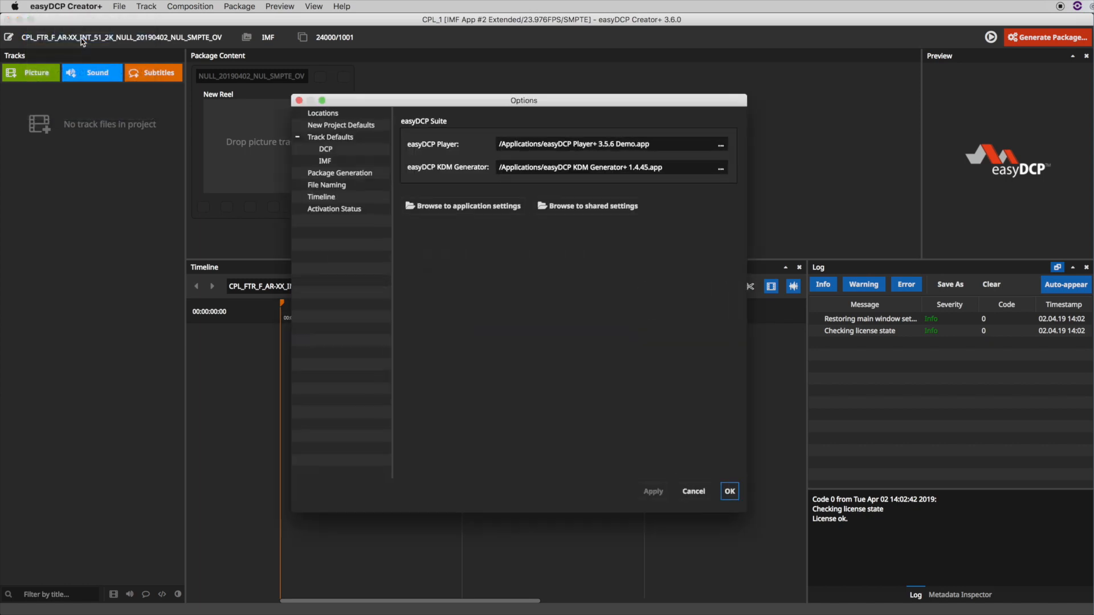
pyautogui.click(343, 163)
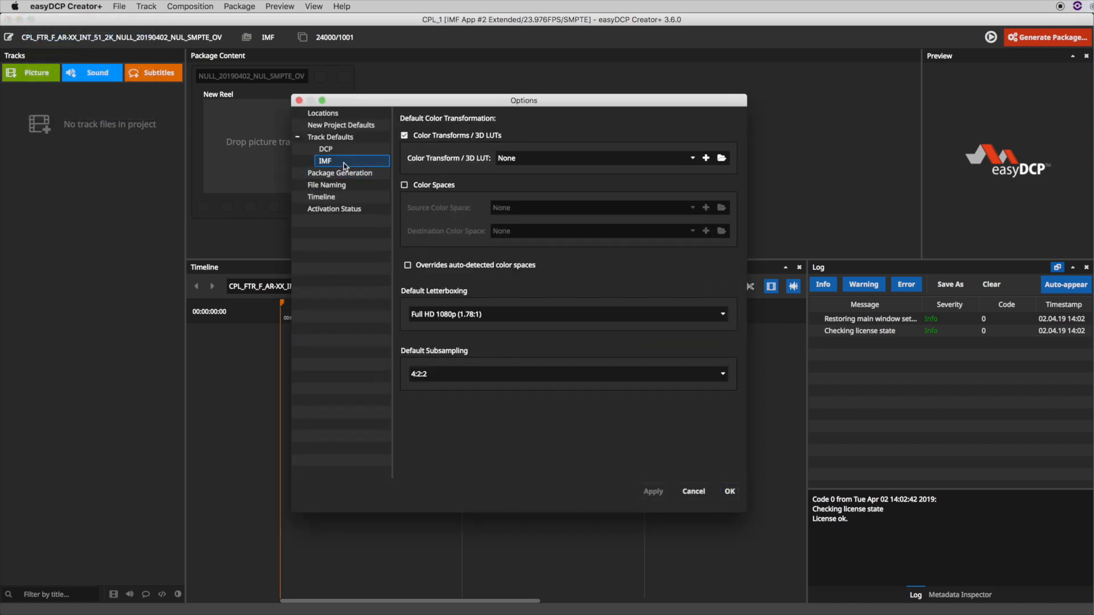
pyautogui.click(435, 188)
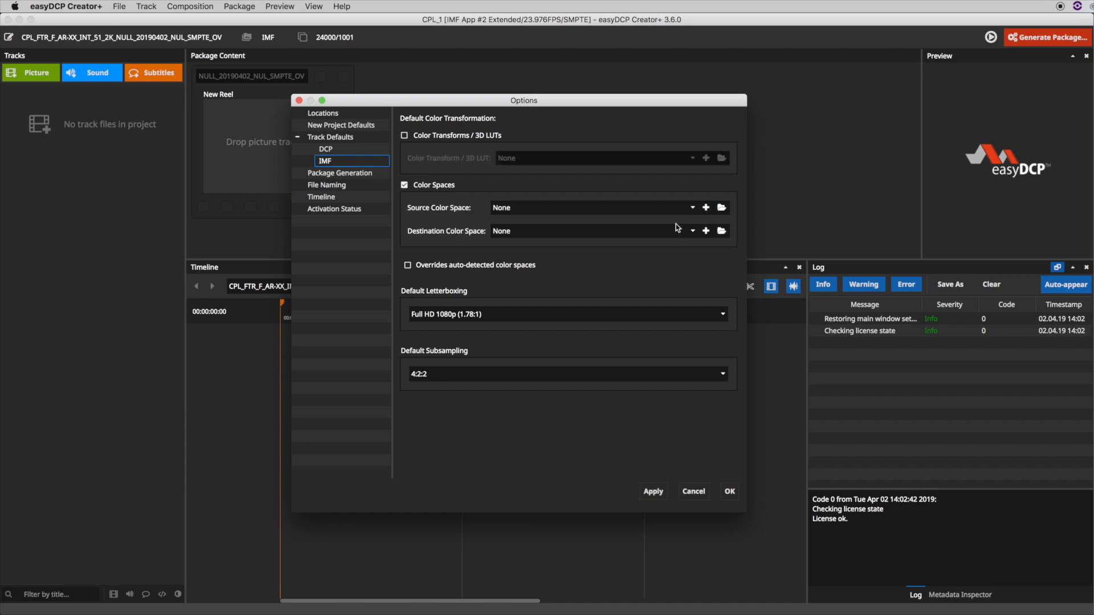
pyautogui.click(692, 207)
pyautogui.click(644, 294)
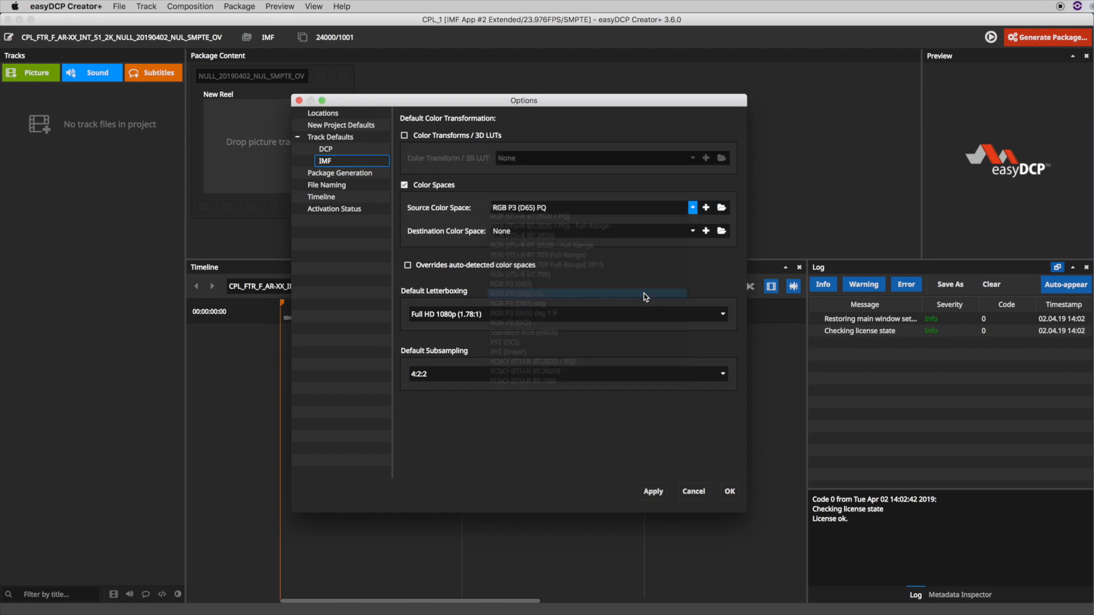
pyautogui.click(693, 231)
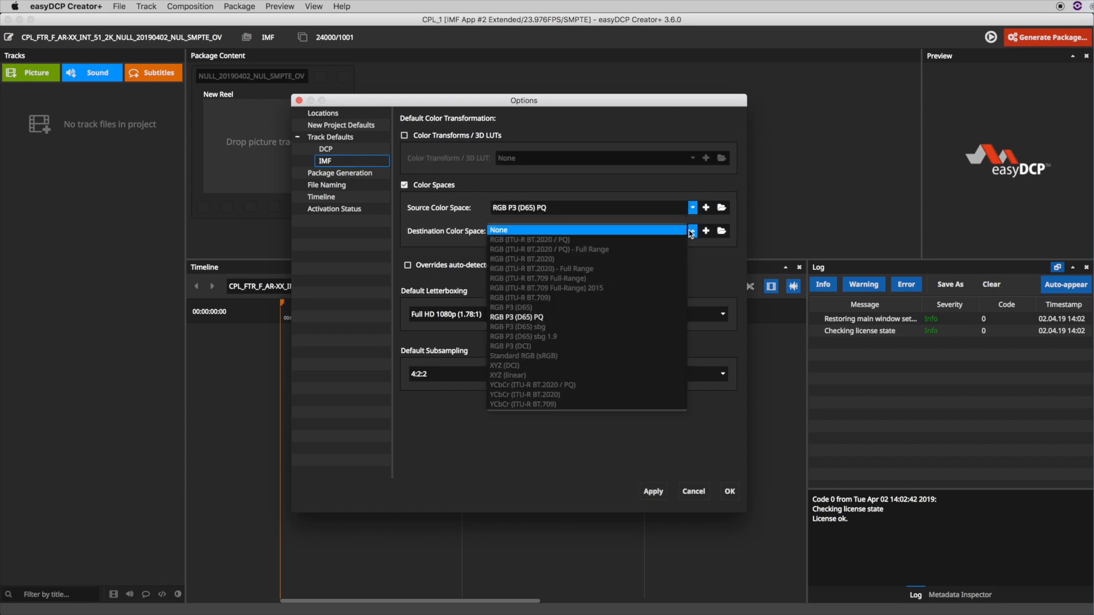
pyautogui.click(651, 317)
# Set the IMF default letterboxing to Ultra HD UHD (1.78:1) and the default subsampling to 4:4:4, and save the preferences
pyautogui.click(652, 316)
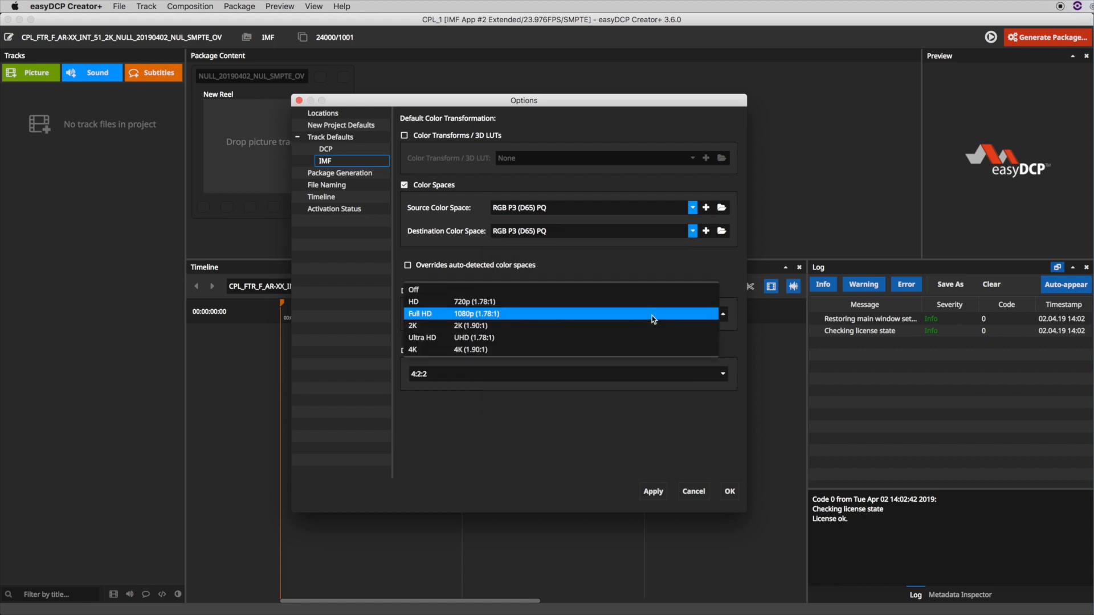
pyautogui.click(646, 337)
pyautogui.click(645, 374)
pyautogui.click(645, 362)
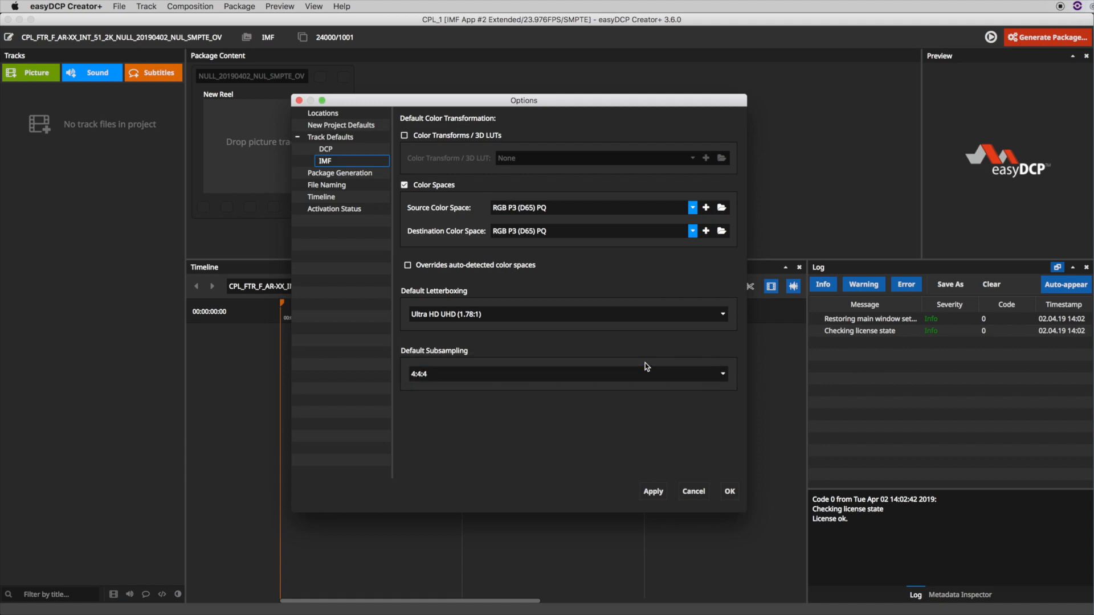
pyautogui.click(730, 493)
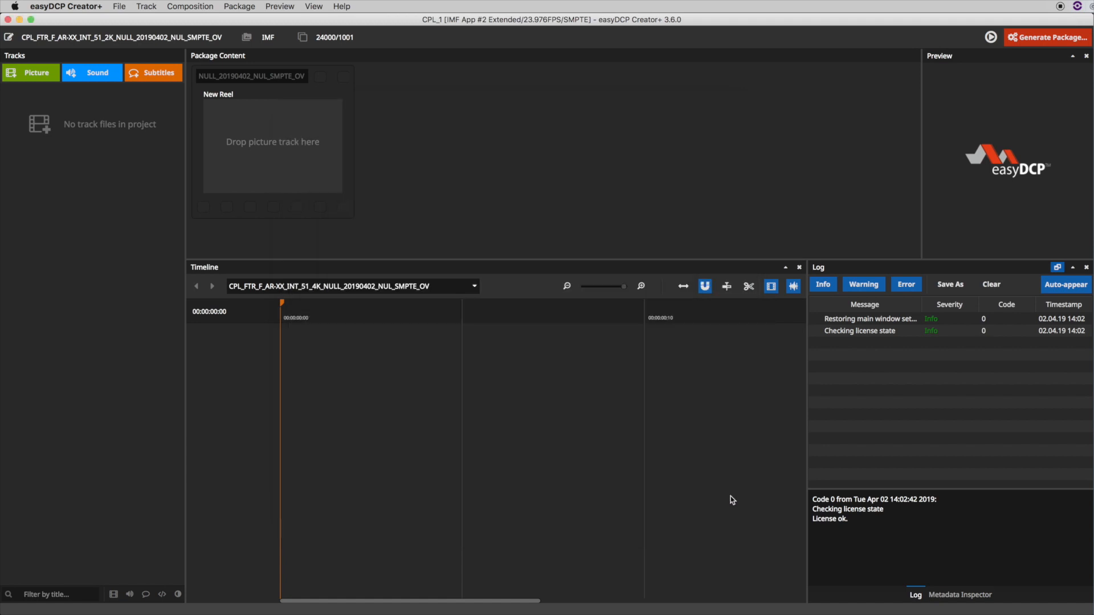
# Add a picture track from the first TIFF of the meridian_4min_seq_p3d65pq sequence in Phase_01_Materials
pyautogui.click(46, 78)
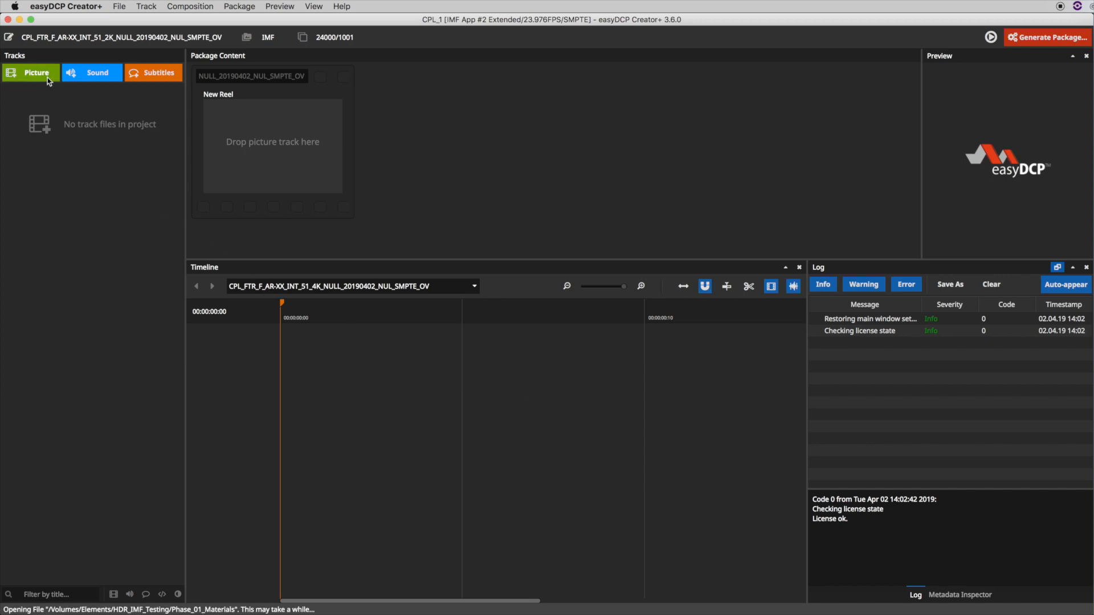
pyautogui.click(700, 195)
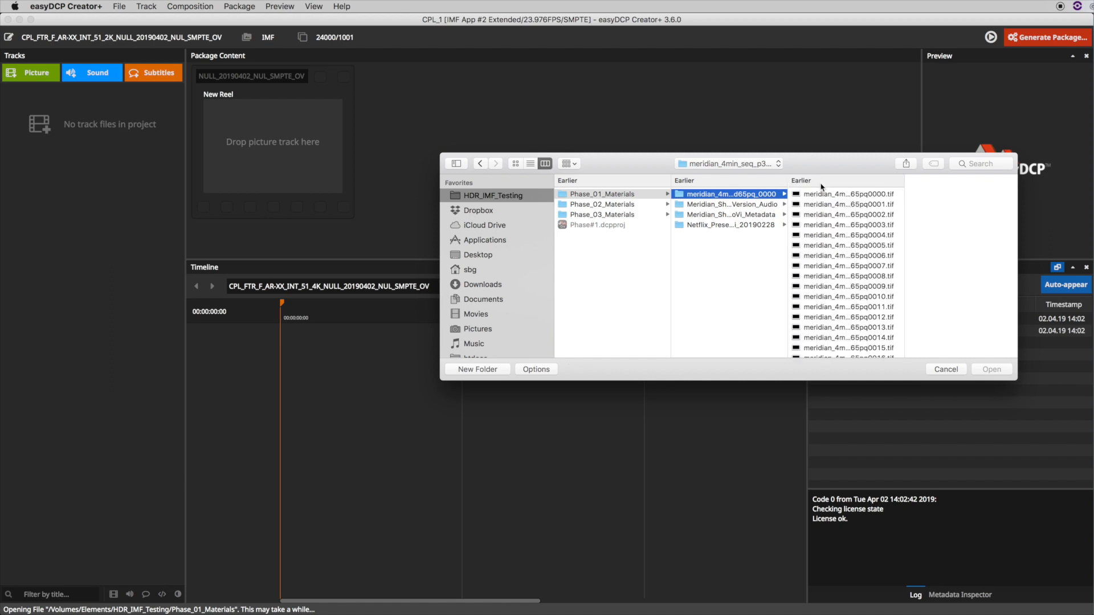
pyautogui.click(822, 195)
pyautogui.click(992, 369)
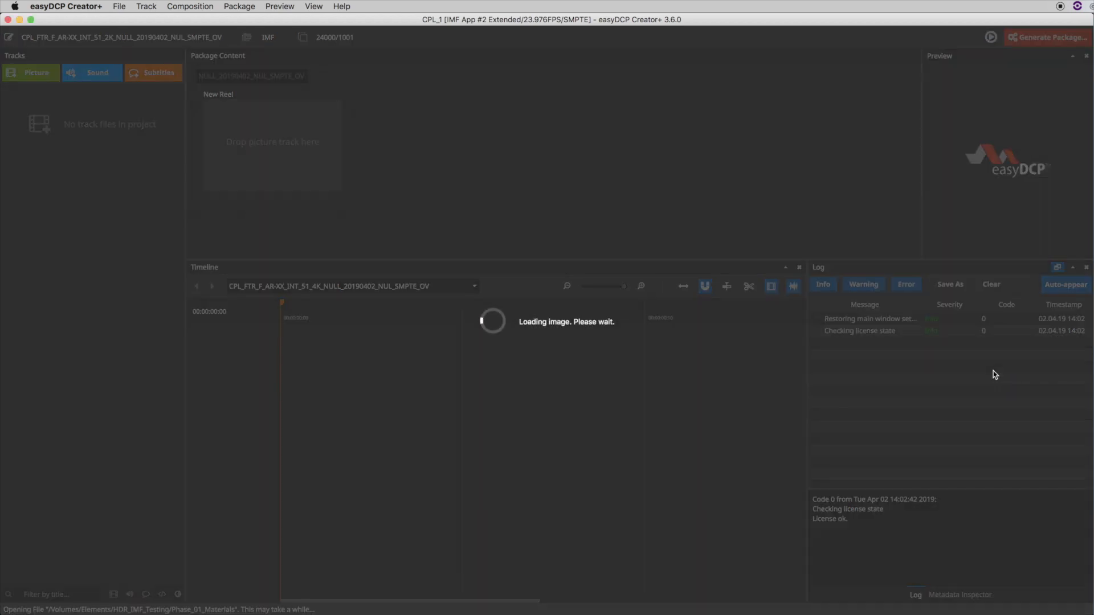
# Add a second picture track from Netflix_Presentation_0000.tif in the Netflix presentation card folder
pyautogui.click(27, 74)
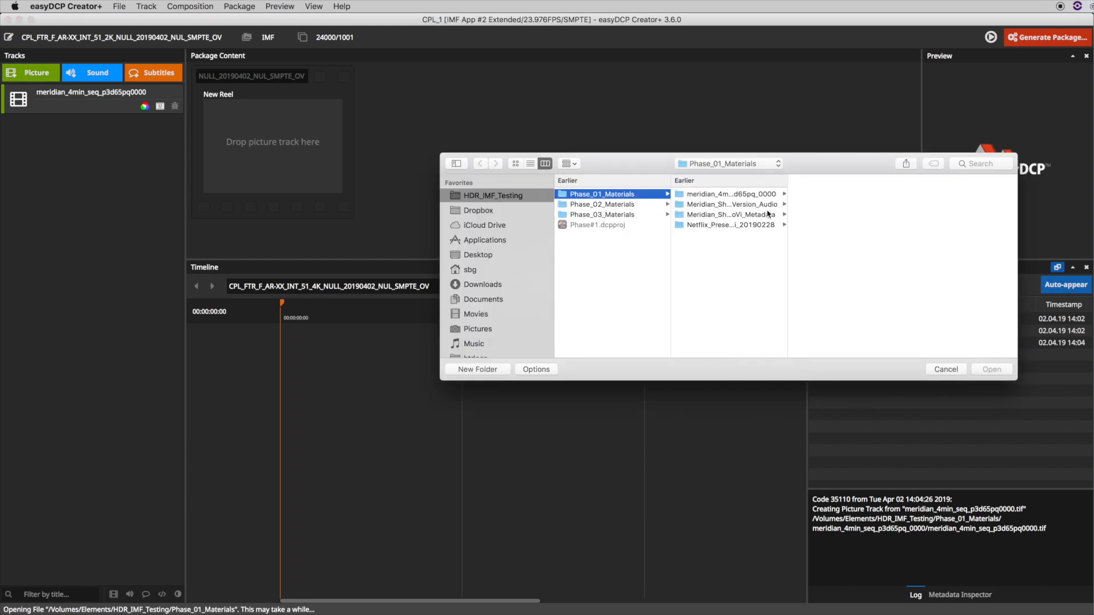
pyautogui.click(767, 215)
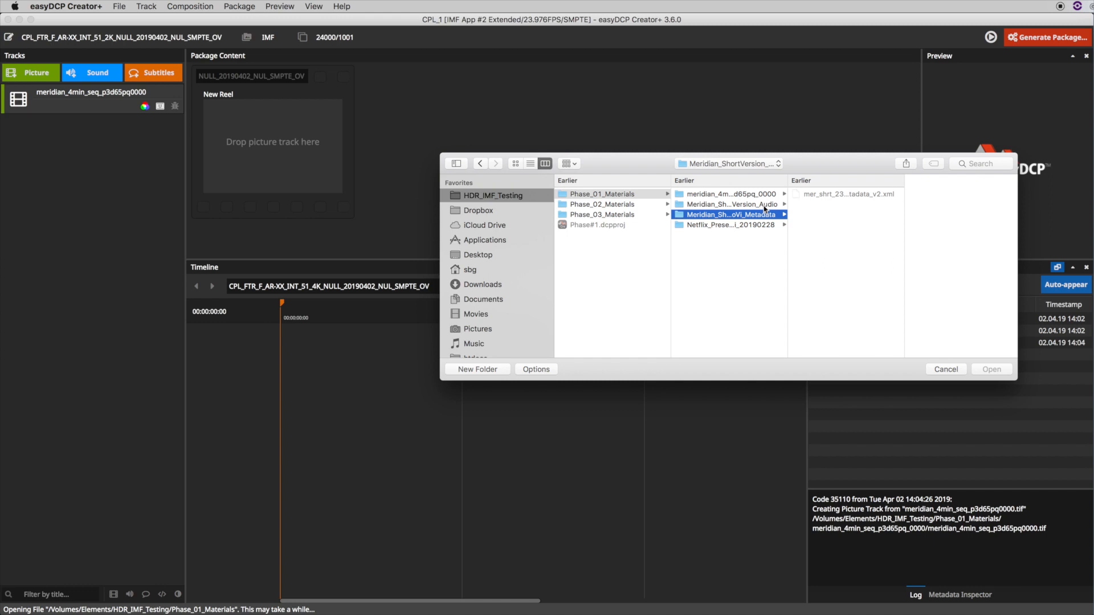
pyautogui.click(763, 226)
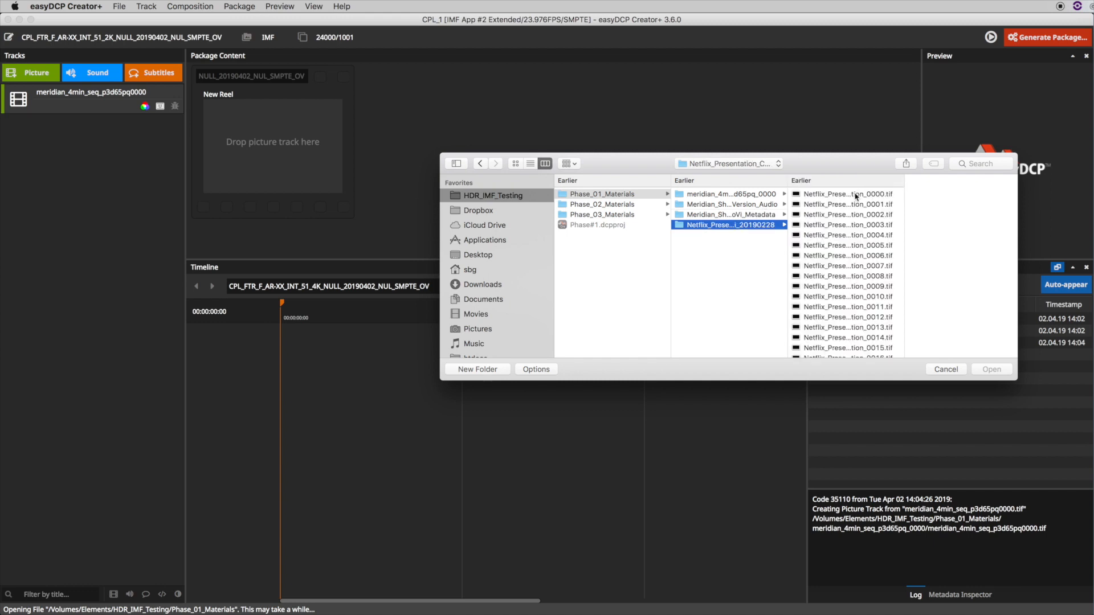
pyautogui.click(856, 195)
pyautogui.click(994, 374)
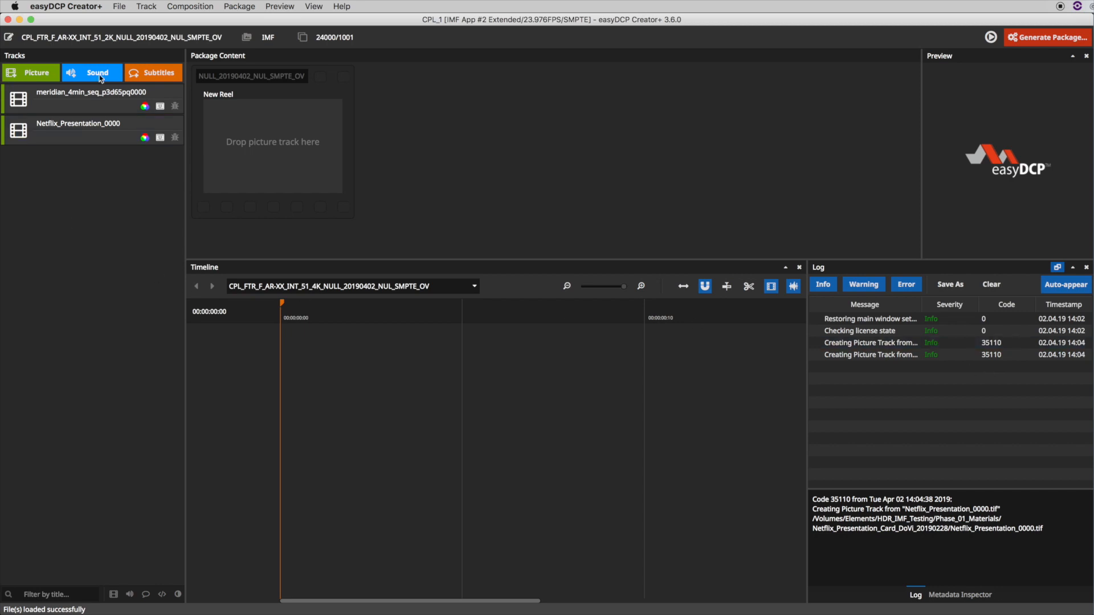
# Add a sound track with the 5.1 speaker preset from Meridian_Mix_5.1_short.wav
pyautogui.click(101, 77)
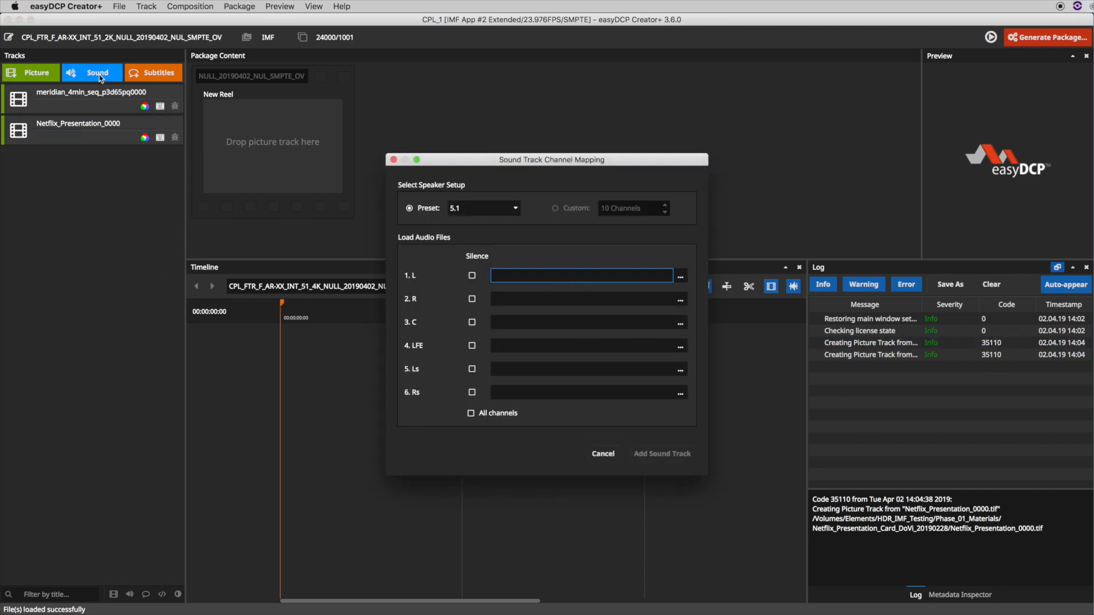
pyautogui.click(680, 276)
pyautogui.click(833, 234)
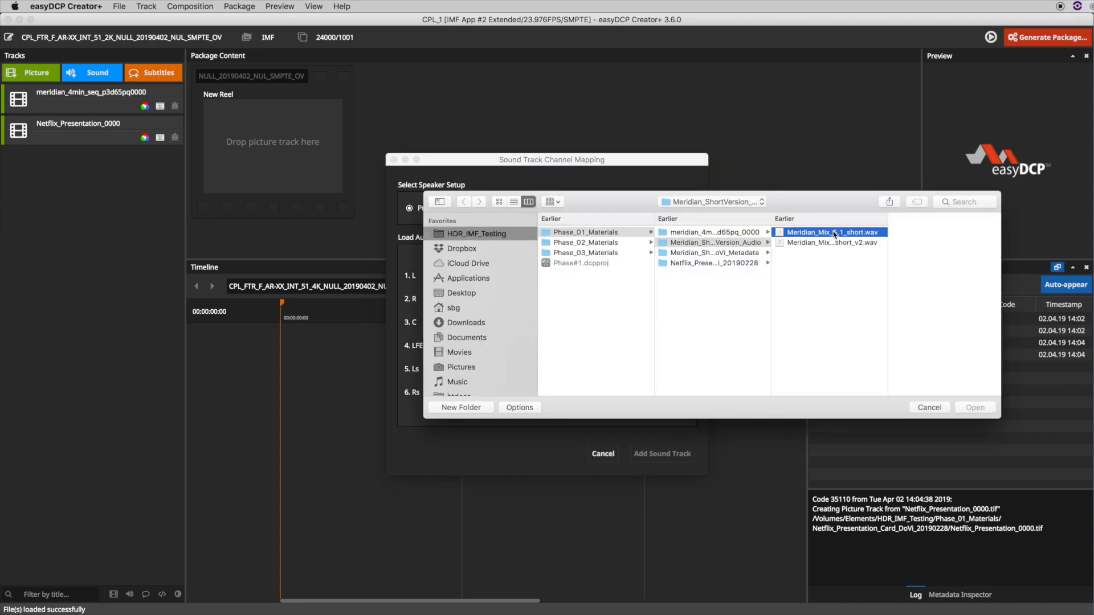
pyautogui.click(975, 408)
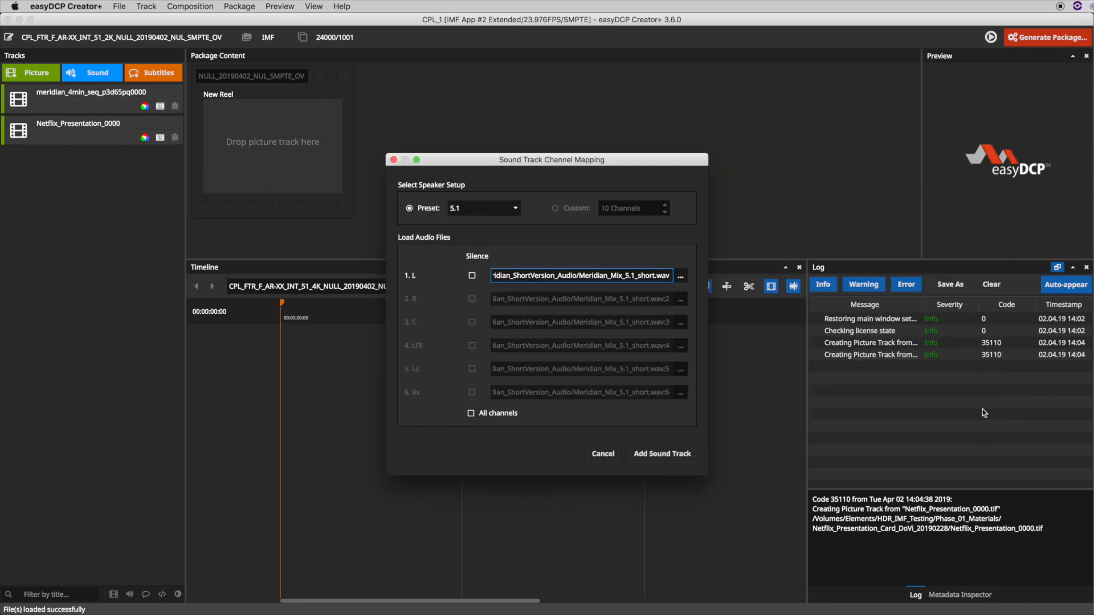
pyautogui.click(676, 456)
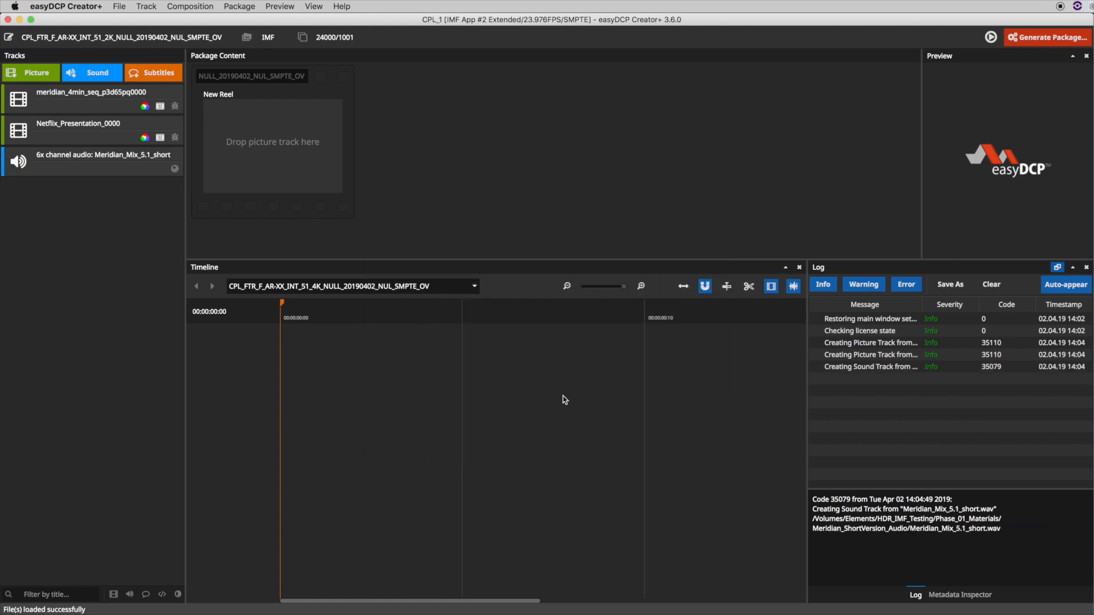
# Add a second sound track with the 2.0 LtRt speaker preset from Meridian_Mix_LtRt_short_v2.wav
pyautogui.click(89, 74)
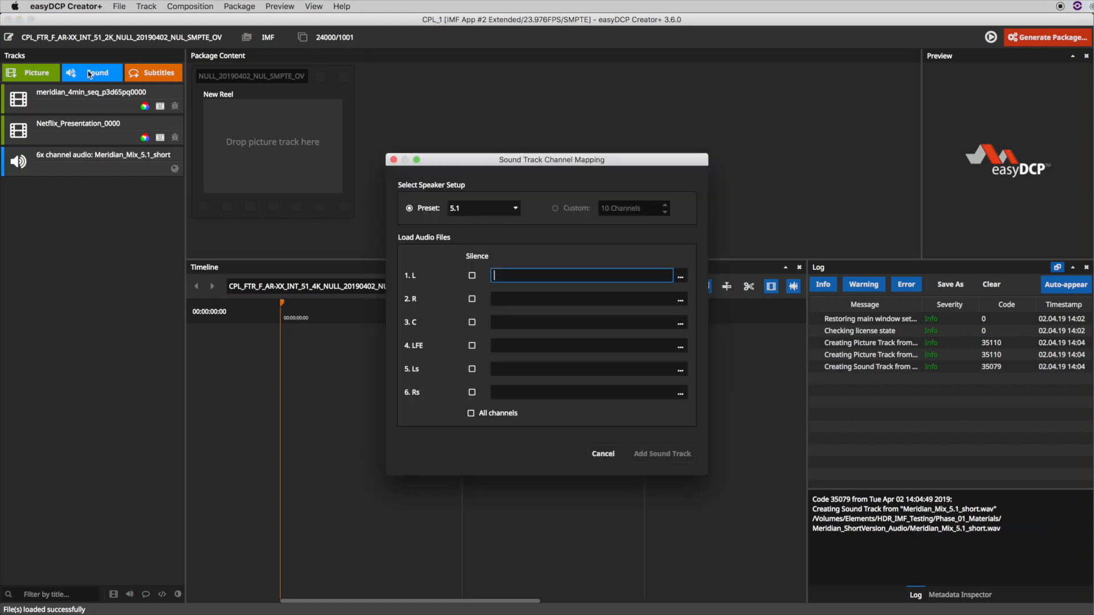
pyautogui.click(515, 208)
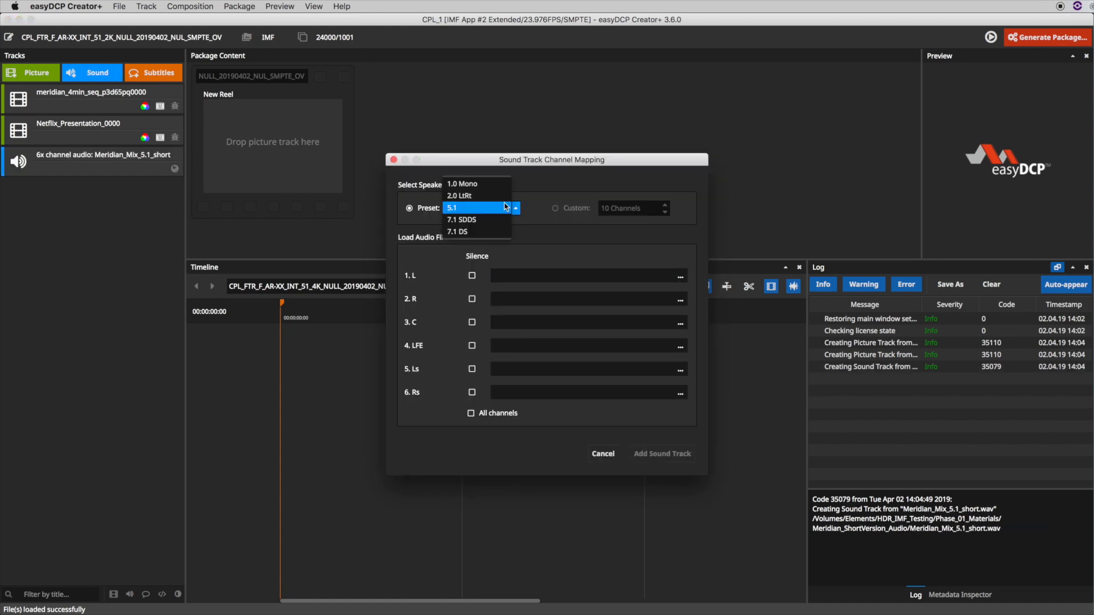
pyautogui.click(501, 194)
pyautogui.click(680, 323)
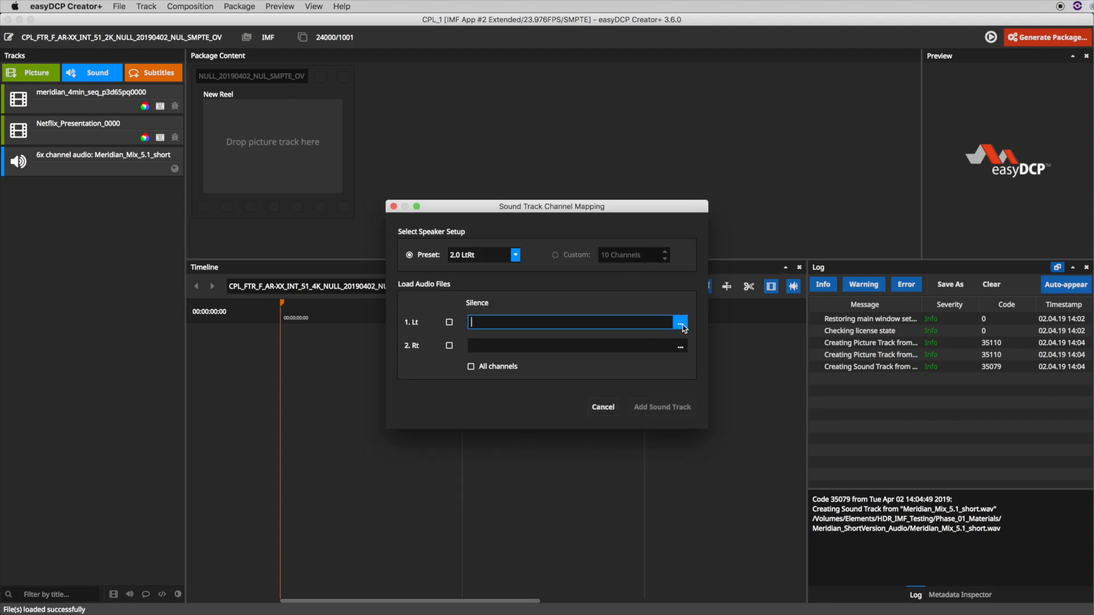
pyautogui.click(630, 291)
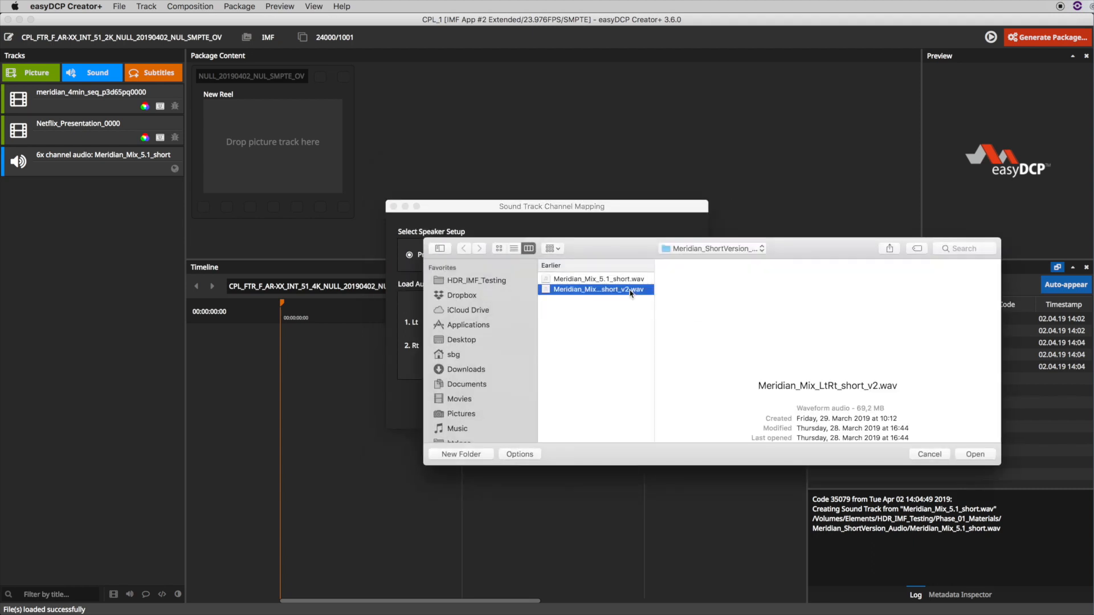
pyautogui.click(975, 454)
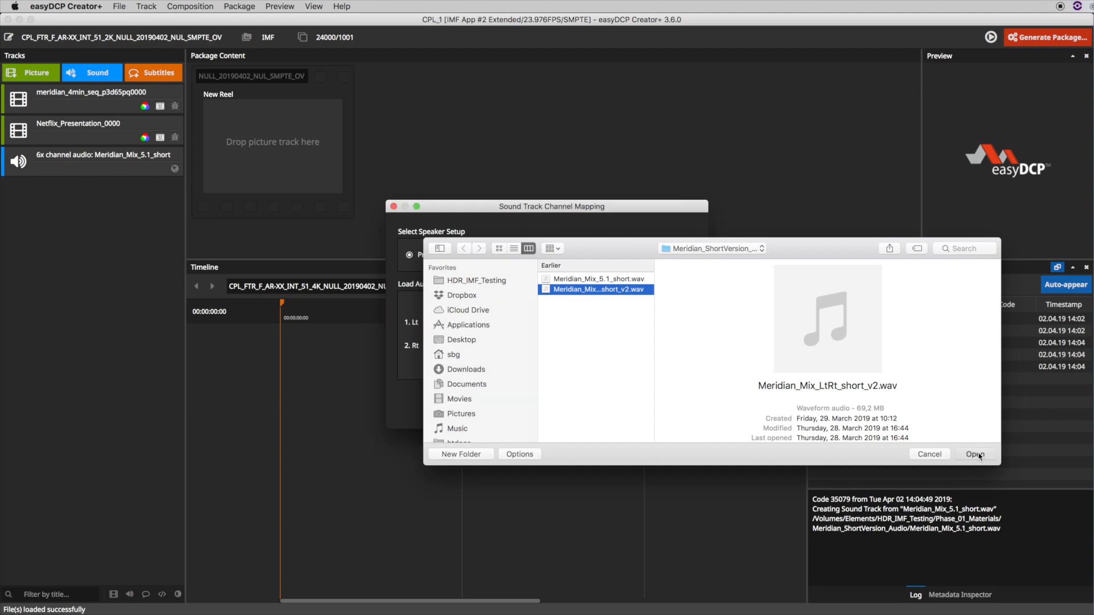
pyautogui.click(676, 409)
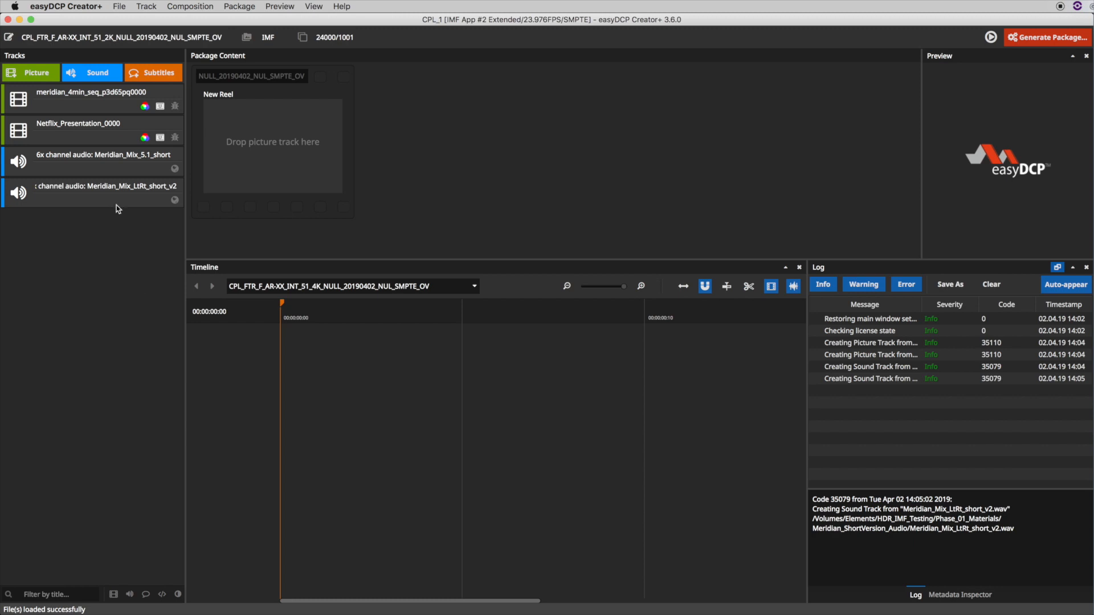
# Place the Netflix_Presentation_0000 picture track at the start of the timeline, followed by meridian_4min_seq_p3d65pq0000 as the second segment
pyautogui.moveTo(91, 140); pyautogui.dragTo(310, 392)
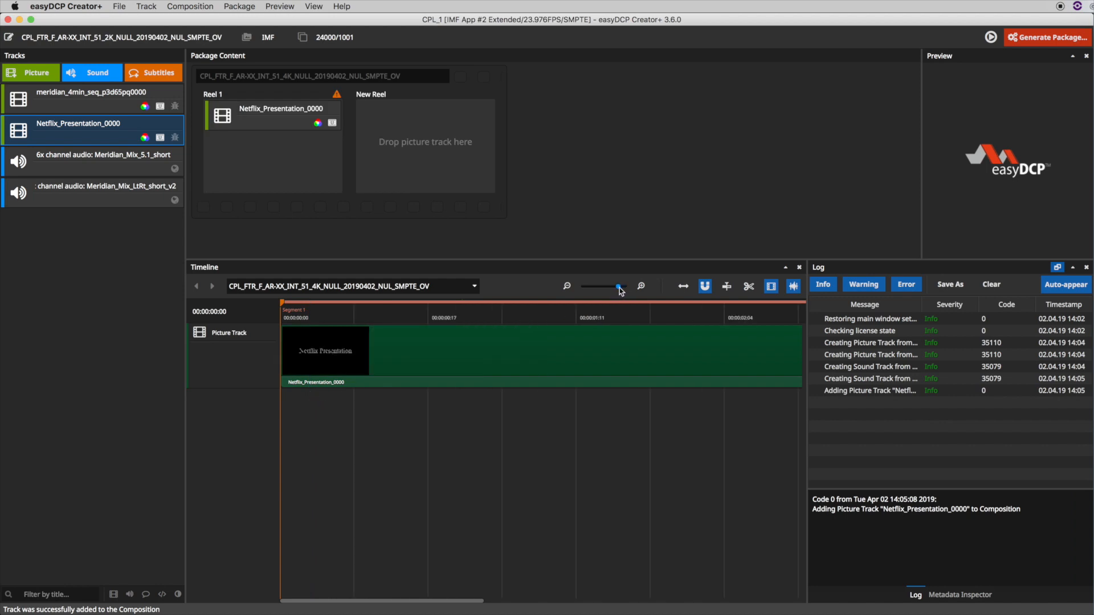
pyautogui.moveTo(625, 292); pyautogui.dragTo(616, 292)
pyautogui.moveTo(91, 108); pyautogui.dragTo(543, 399)
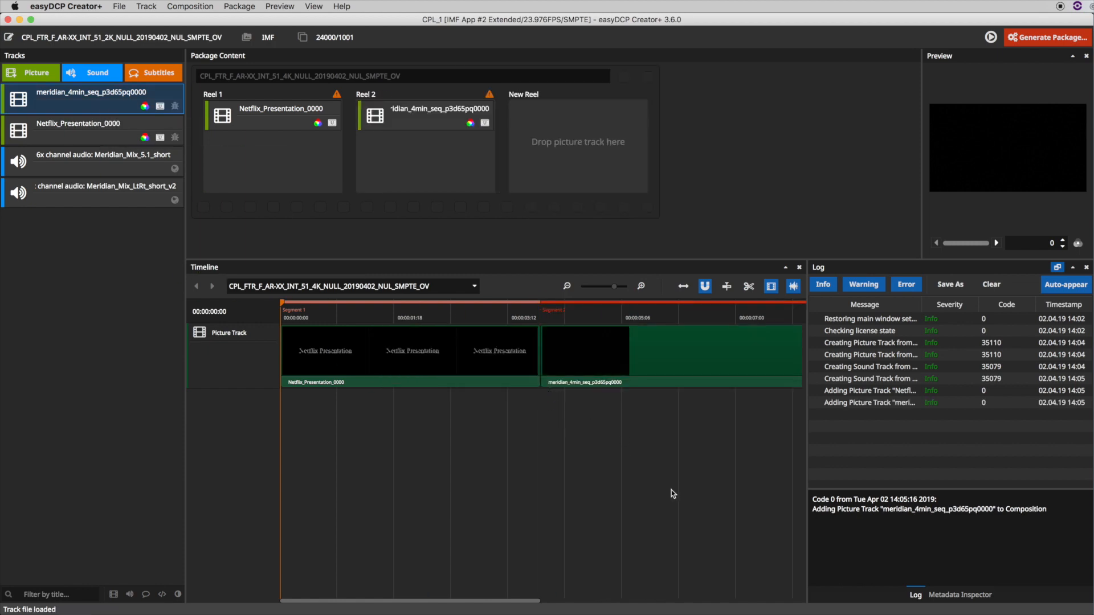
# Add the Meridian 5.1 and LtRt sound tracks to the timeline's second segment, beneath the Meridian picture
pyautogui.moveTo(616, 289); pyautogui.dragTo(612, 289)
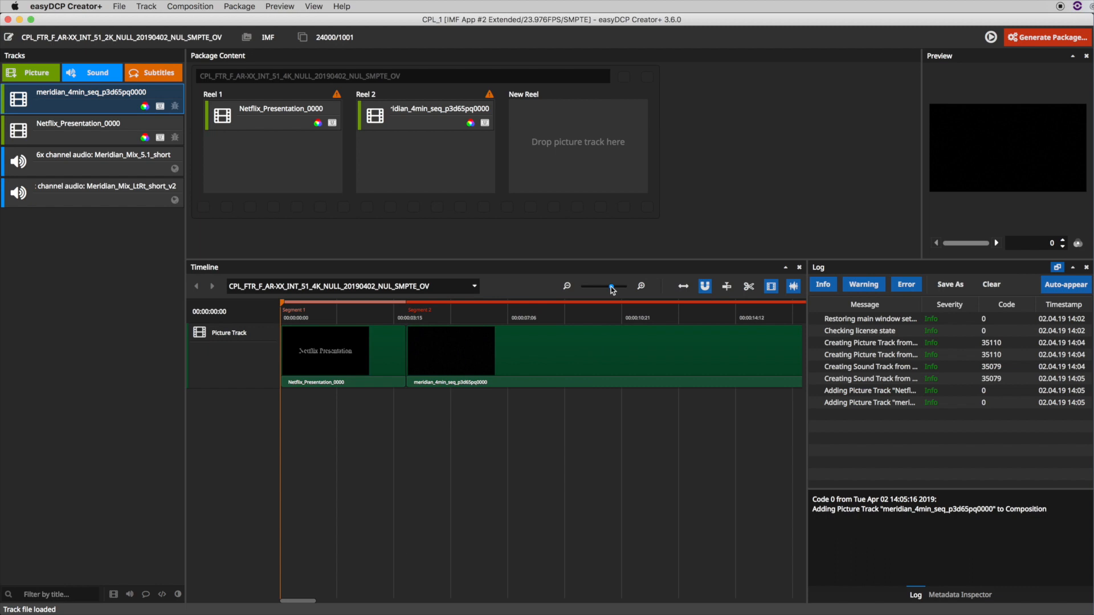
pyautogui.moveTo(98, 167); pyautogui.dragTo(559, 357)
pyautogui.moveTo(107, 205); pyautogui.dragTo(610, 360)
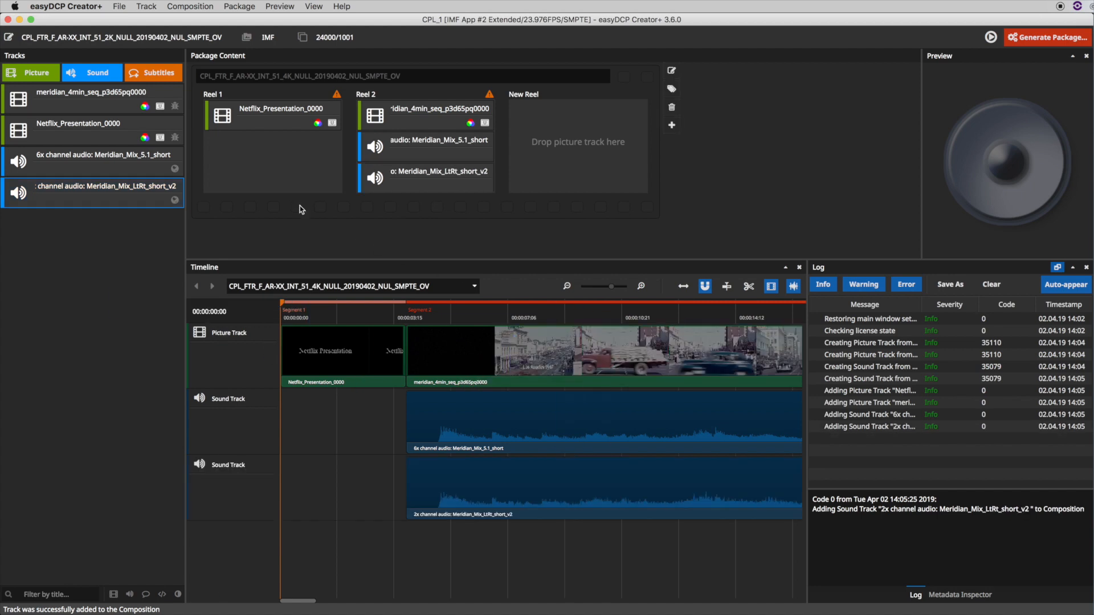
# Add a Dolby Vision metadata track from mer_shrt_23976_vdm_hdr_pqp3d65_3840x2160_dv_0to5759_metadata_v2.xml and place it on the timeline's Meridian segment
pyautogui.click(146, 7)
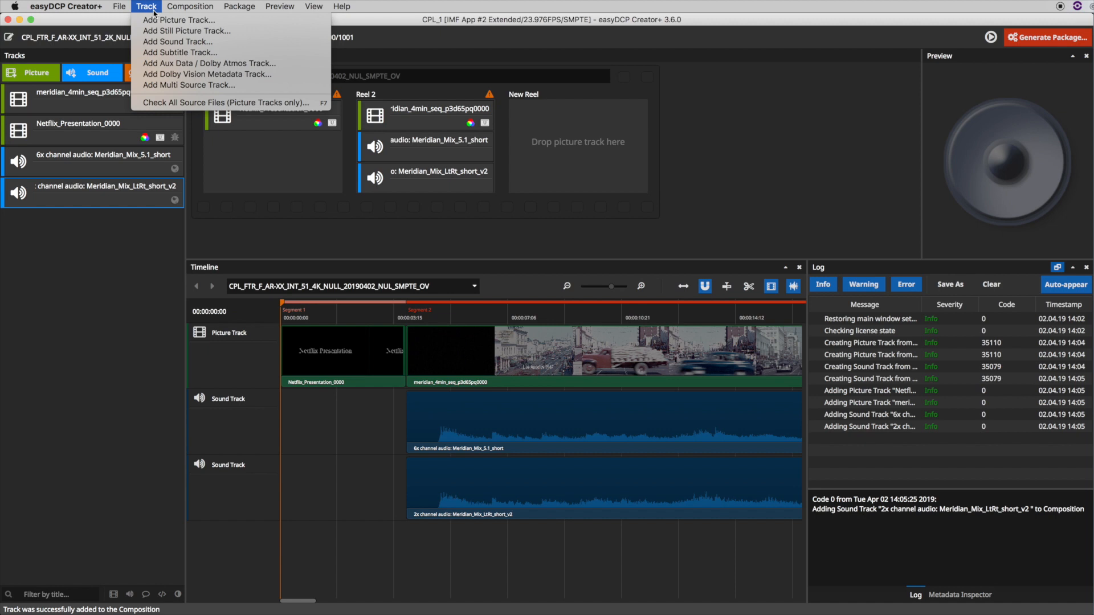
pyautogui.click(287, 74)
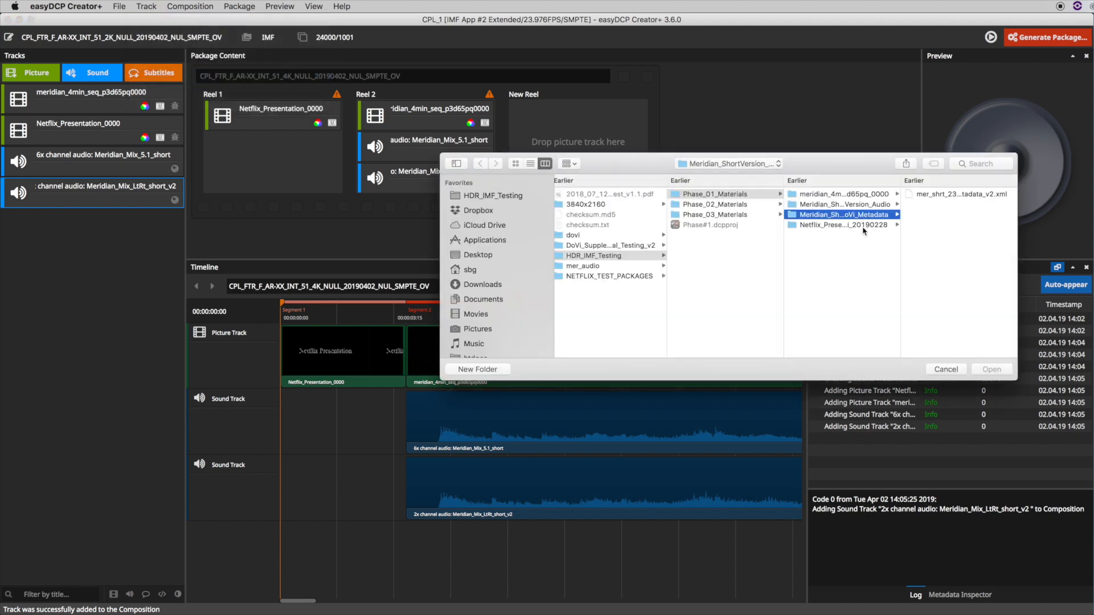
pyautogui.click(968, 195)
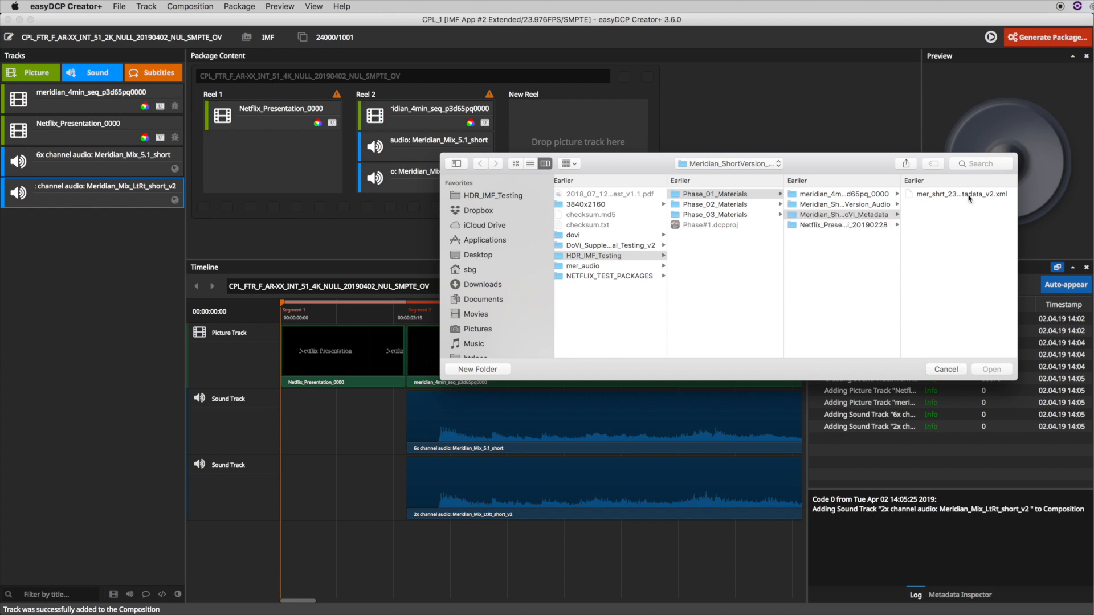
pyautogui.click(991, 369)
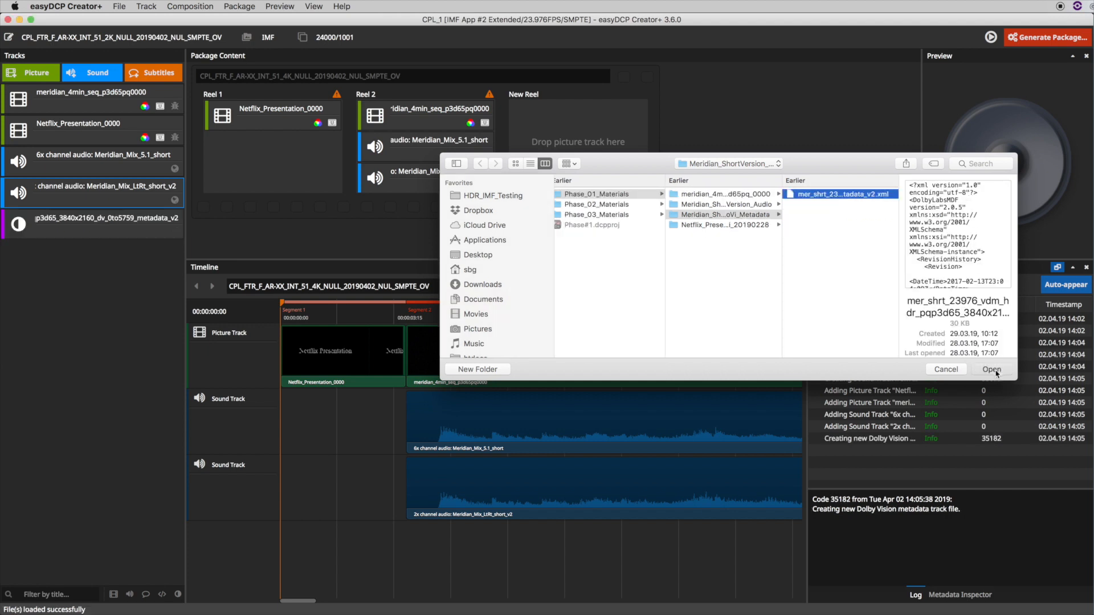
pyautogui.click(60, 234)
pyautogui.moveTo(60, 234); pyautogui.dragTo(640, 376)
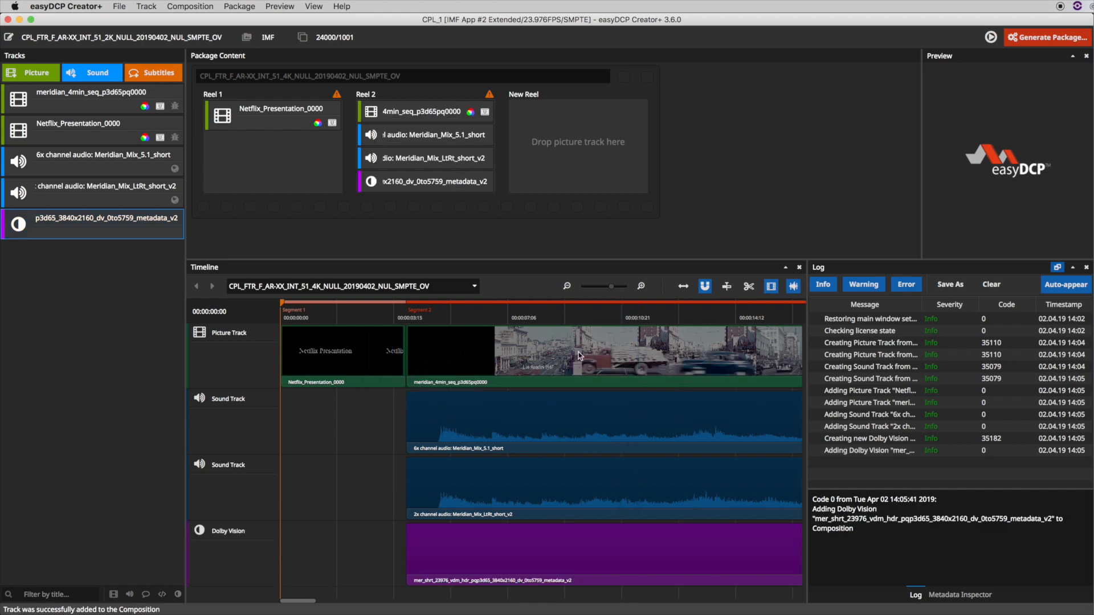
# Add a Dolby Vision metadata track from Netflix_Presentation_DoVi_Metadata.xml in Phase_01_Materials and place it on the timeline's Netflix_Presentation_0000 segment
pyautogui.click(146, 6)
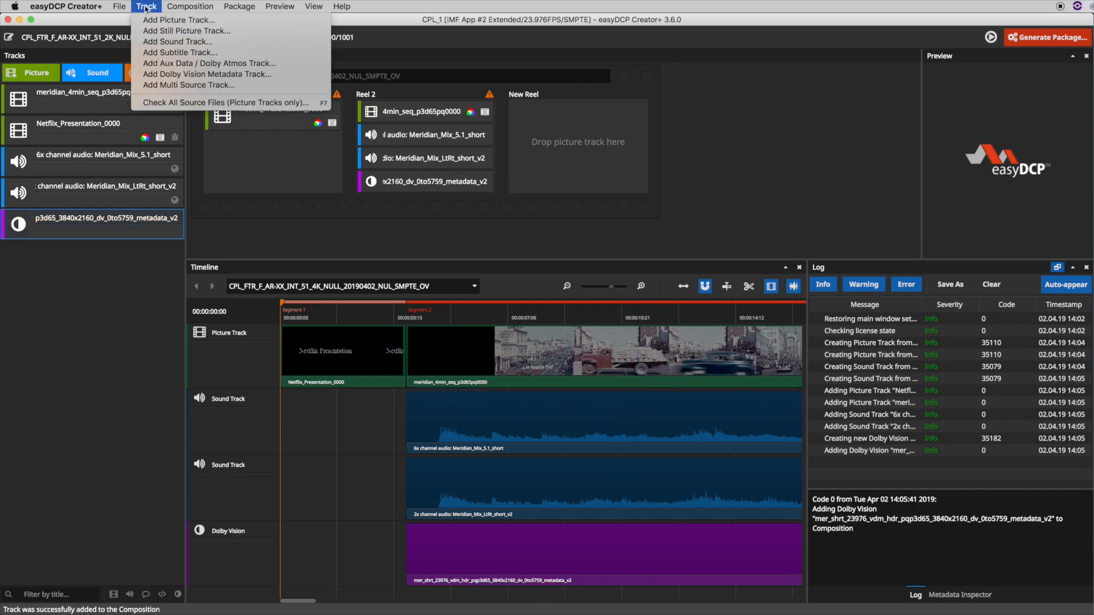
pyautogui.click(203, 76)
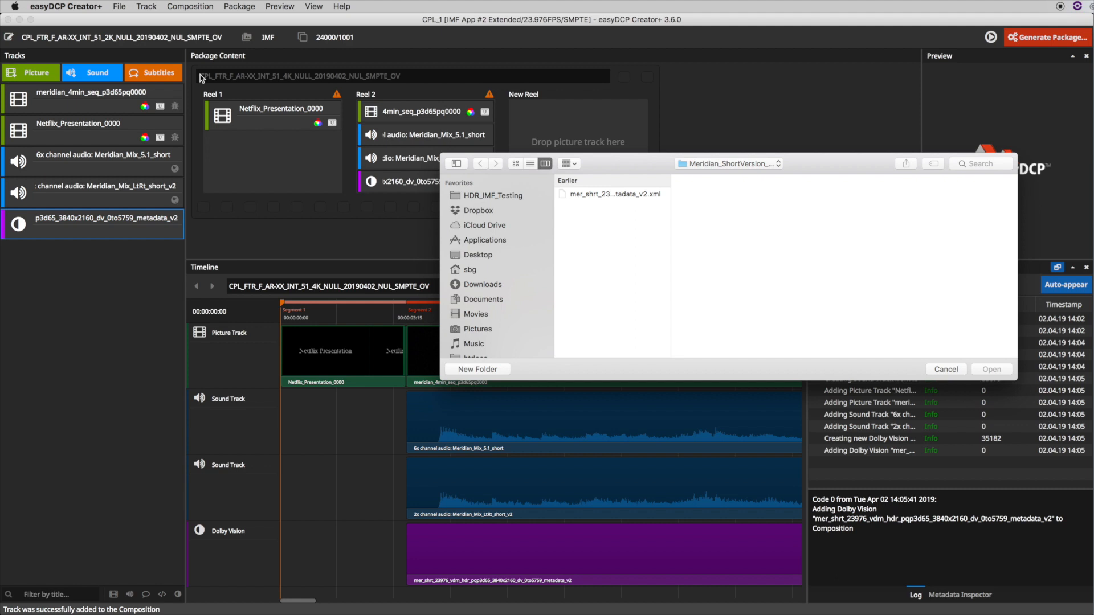
pyautogui.click(758, 166)
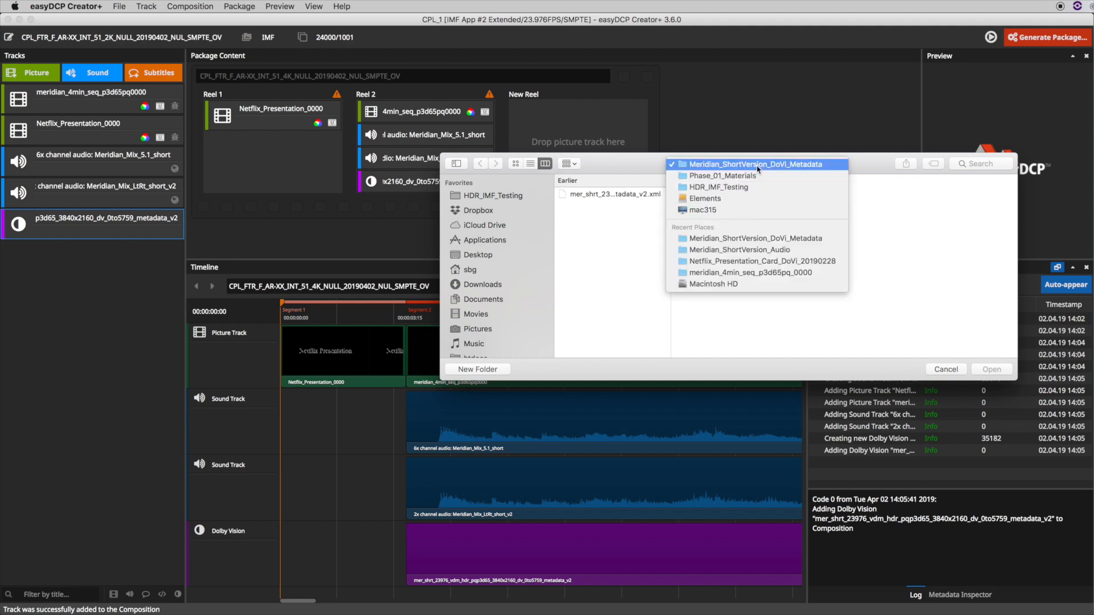
pyautogui.click(757, 176)
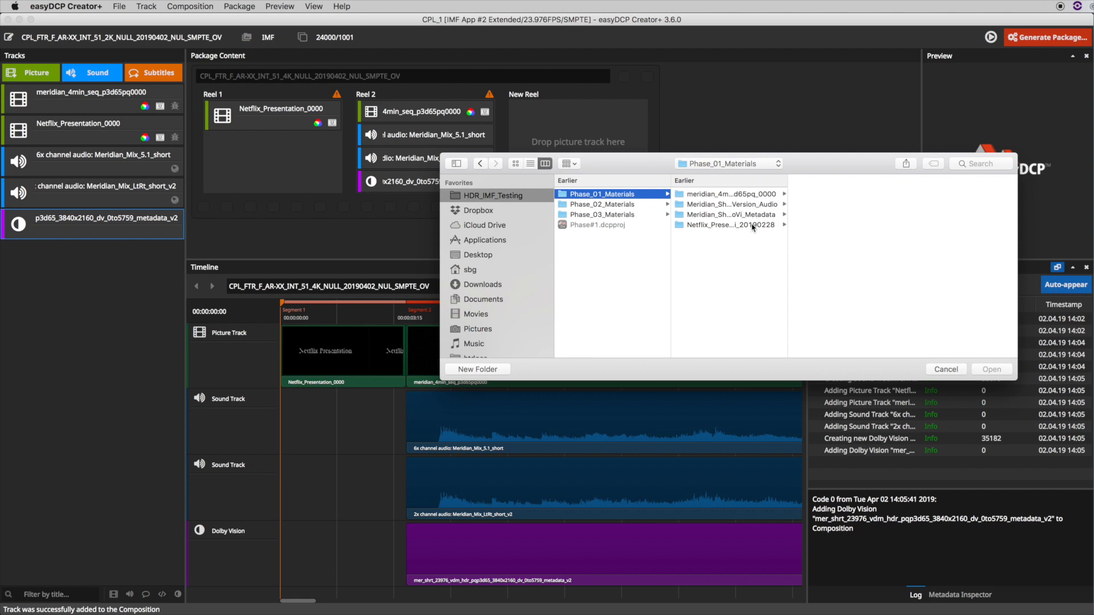
pyautogui.click(770, 228)
pyautogui.scroll(-15, 828, 265)
pyautogui.click(840, 353)
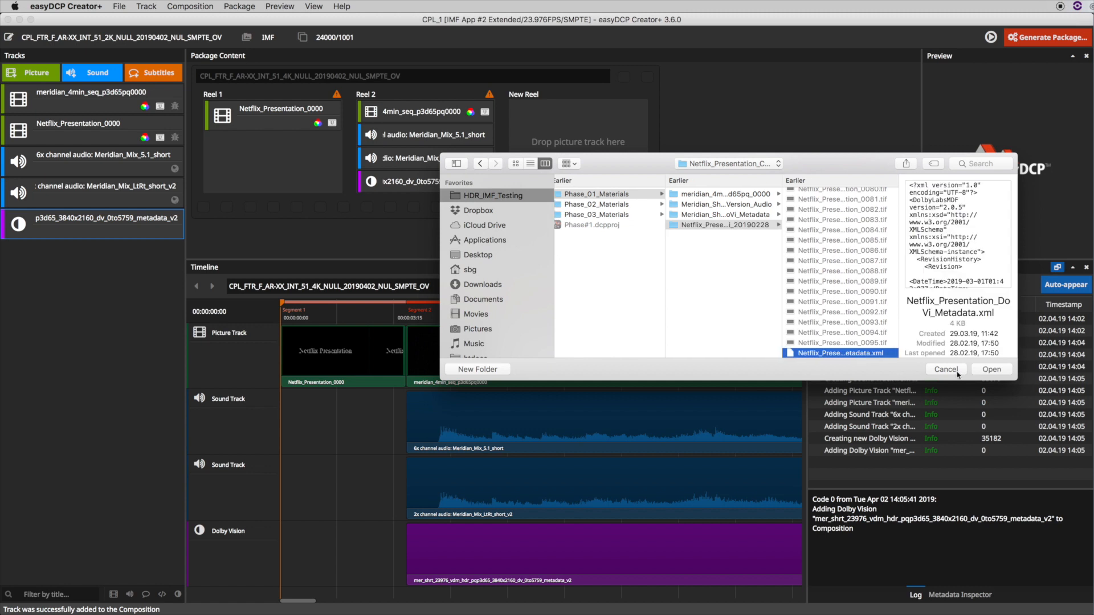
pyautogui.click(988, 373)
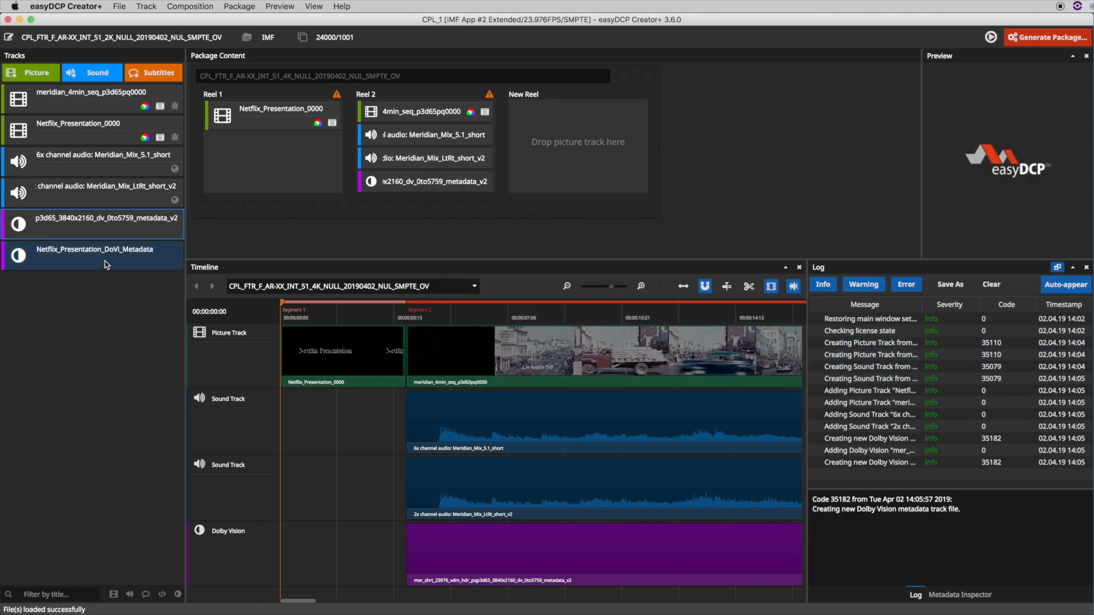
pyautogui.moveTo(89, 264); pyautogui.dragTo(353, 360)
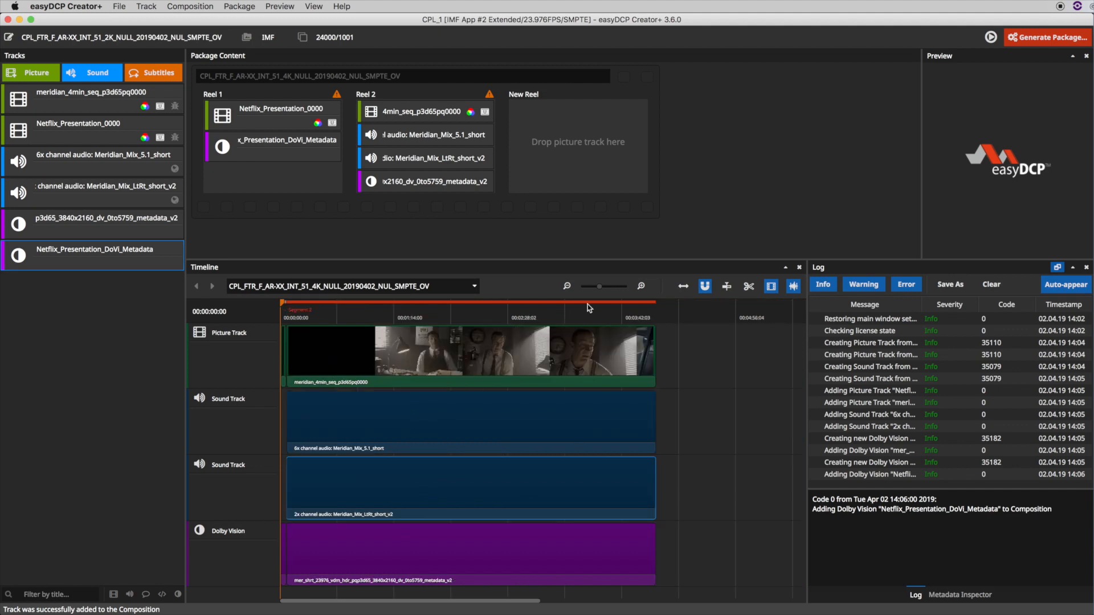
# Append 1 second of black frames to the Netflix_Presentation_0000 clip in the timeline
pyautogui.moveTo(601, 291); pyautogui.dragTo(607, 291)
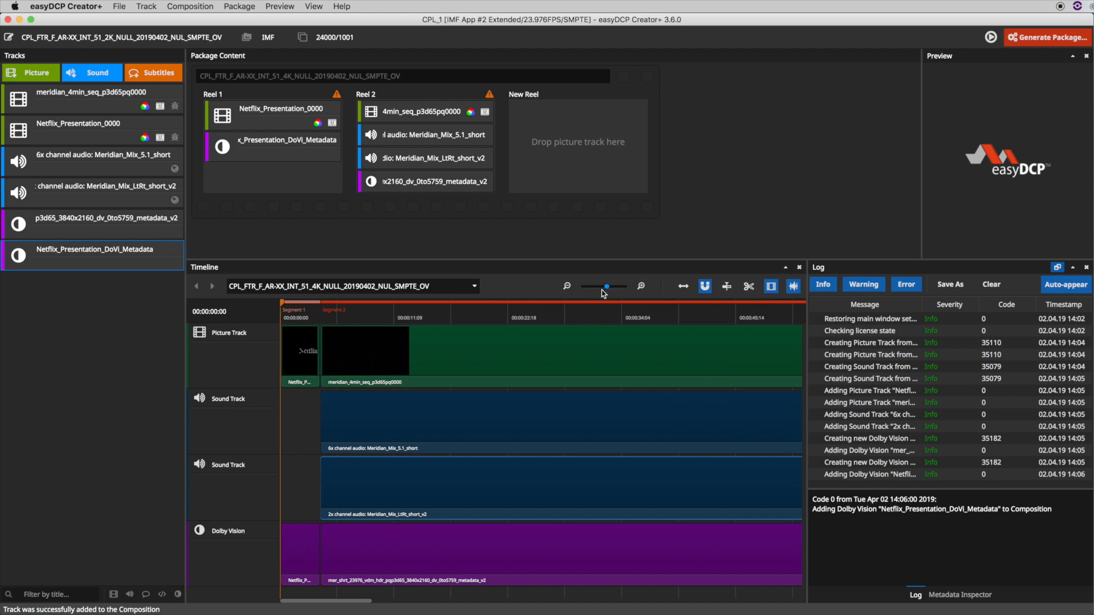
pyautogui.click(296, 368)
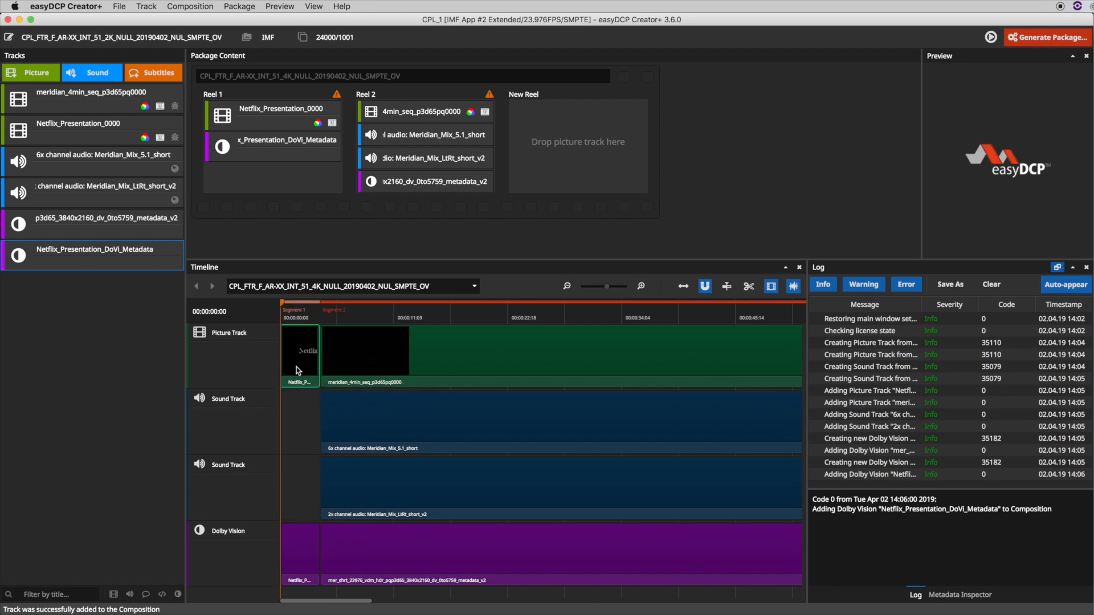
pyautogui.rightClick(305, 357)
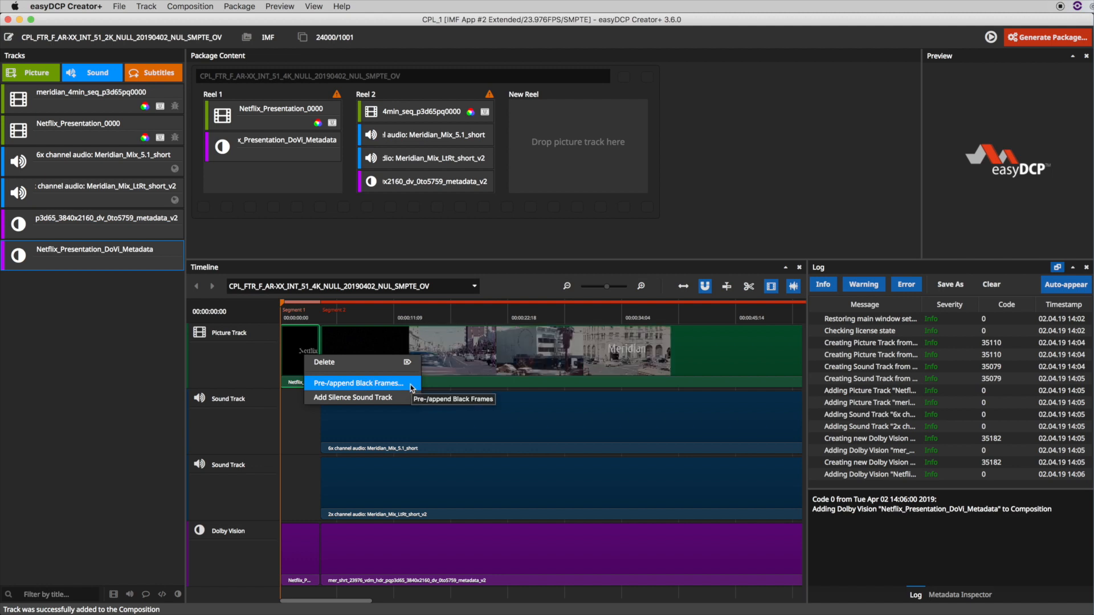
pyautogui.click(358, 383)
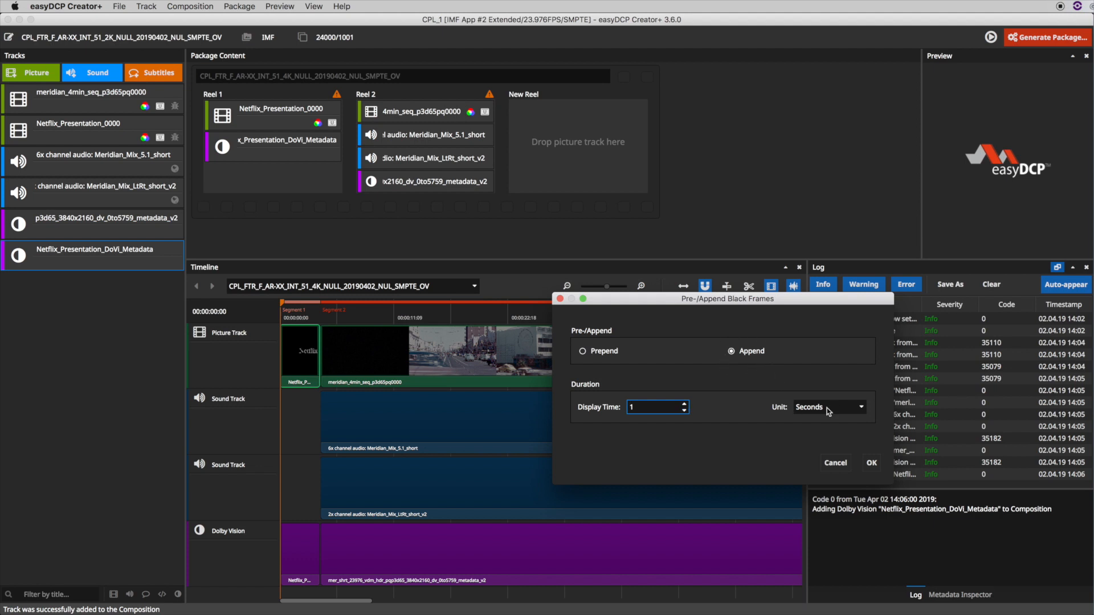
pyautogui.click(871, 464)
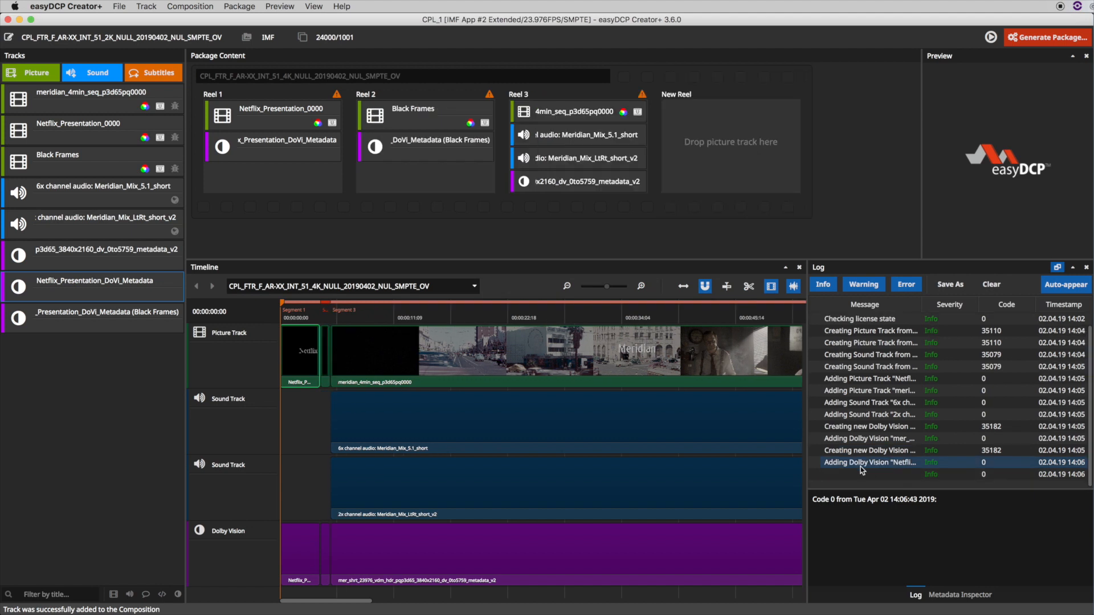
# Prepend 1 second of black frames to the Netflix_Presentation_0000 clip in the timeline
pyautogui.click(325, 385)
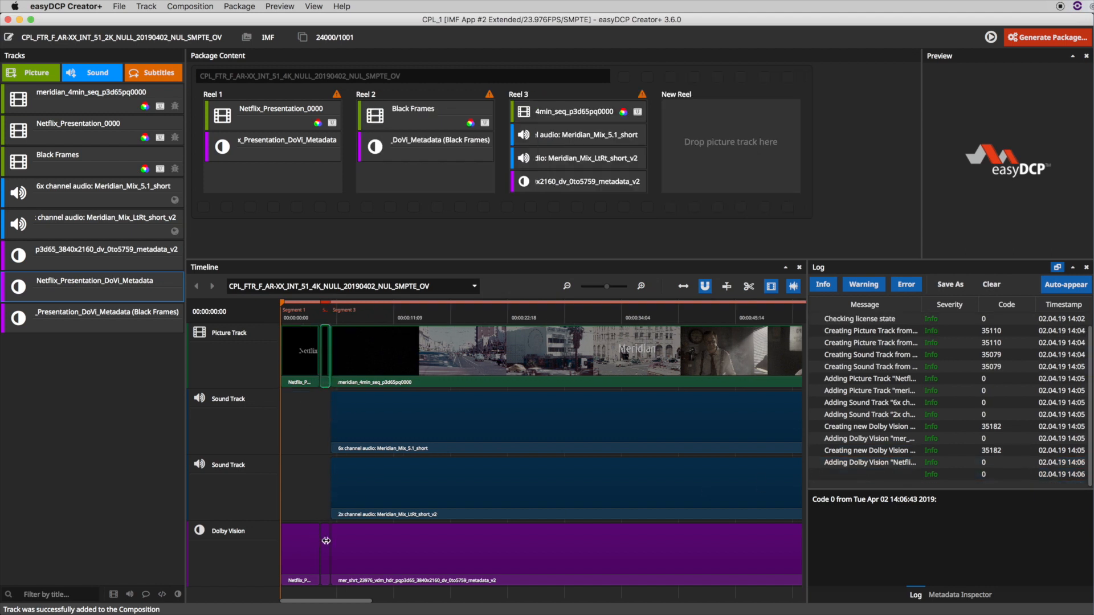
pyautogui.click(302, 359)
pyautogui.rightClick(298, 360)
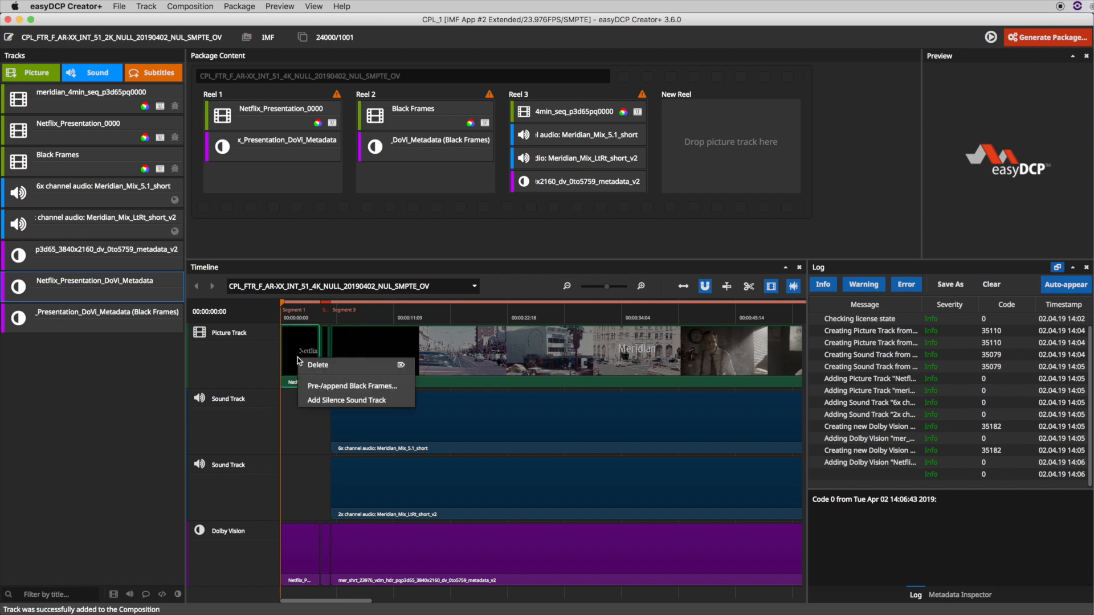
pyautogui.click(359, 387)
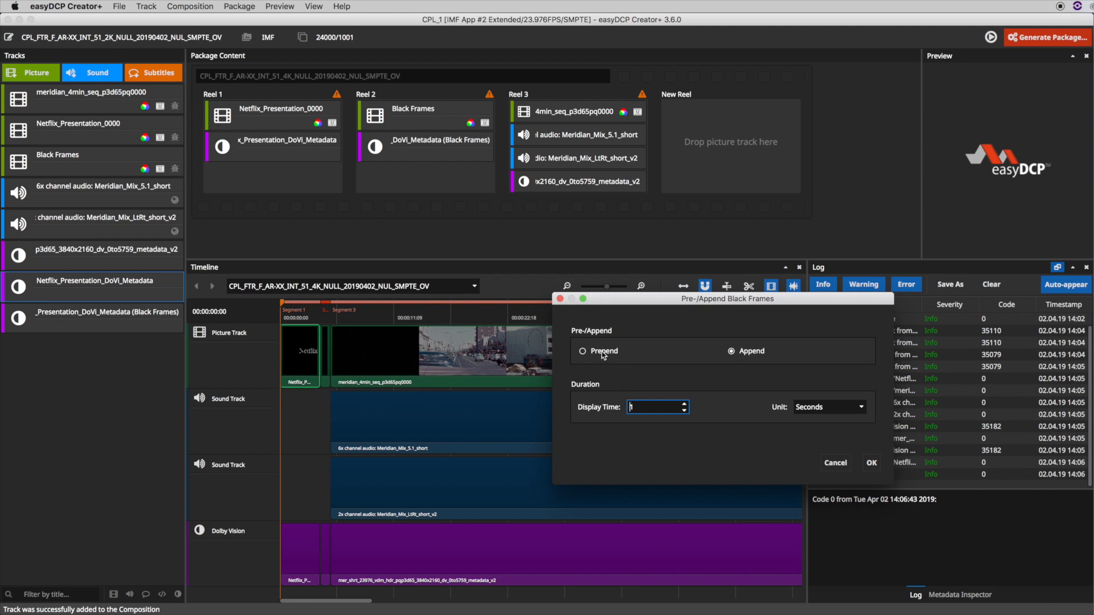
pyautogui.click(872, 463)
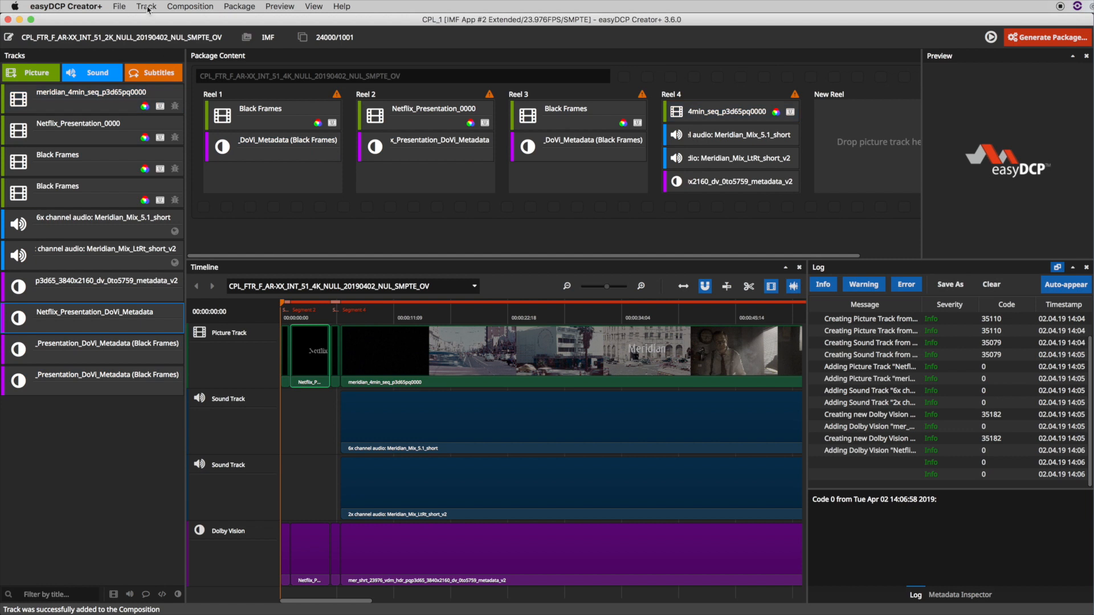
# Add a 5.1 sound track with all channels silent and 24 frames long, and rename it "6x channel silence 1sec"
pyautogui.click(147, 8)
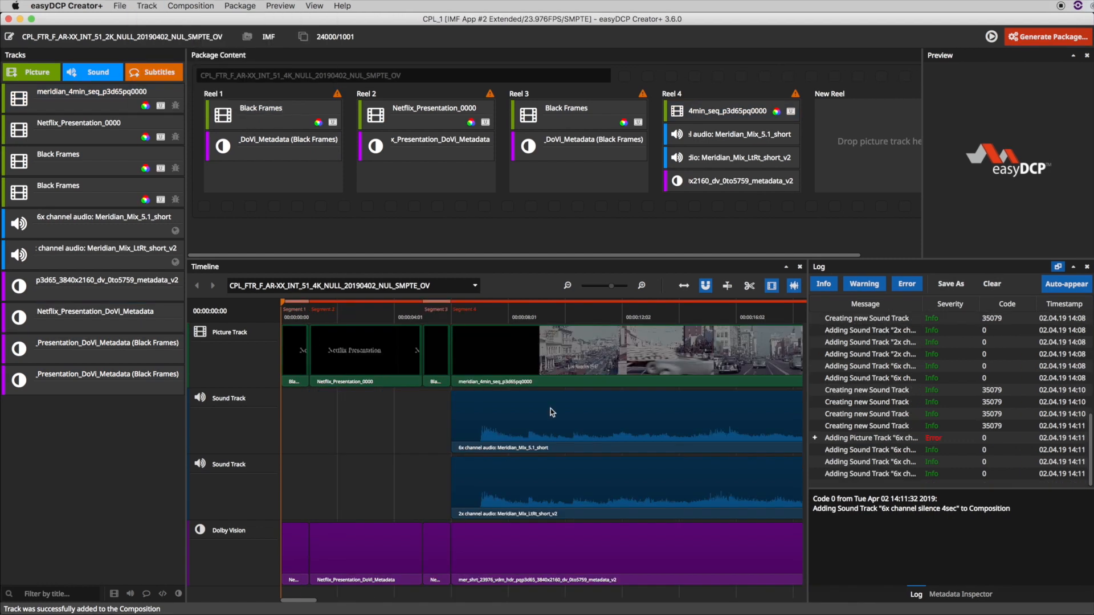
pyautogui.click(145, 7)
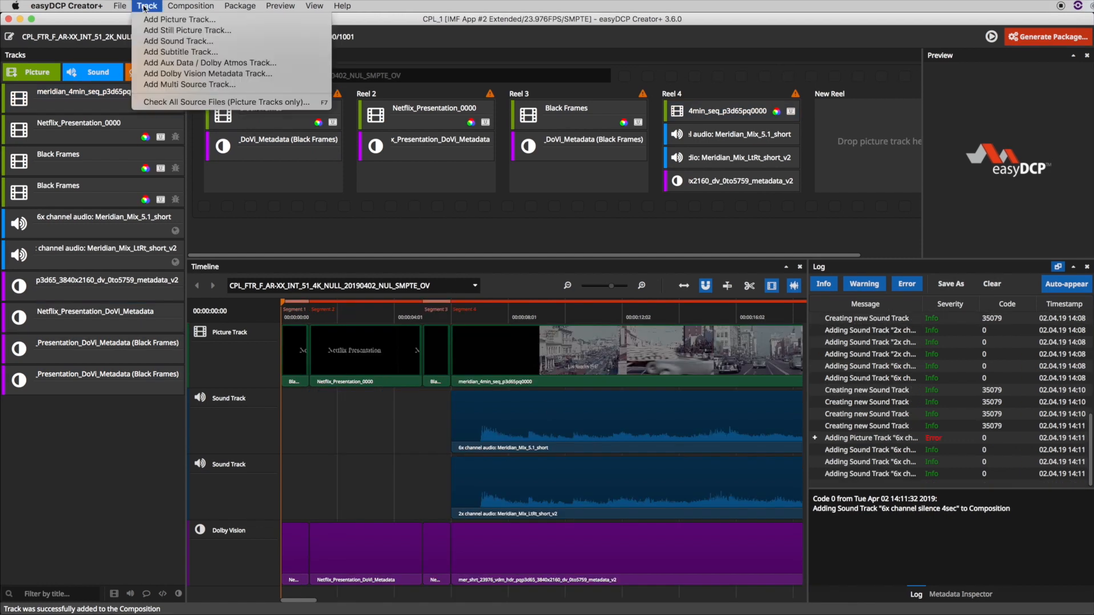
pyautogui.click(220, 41)
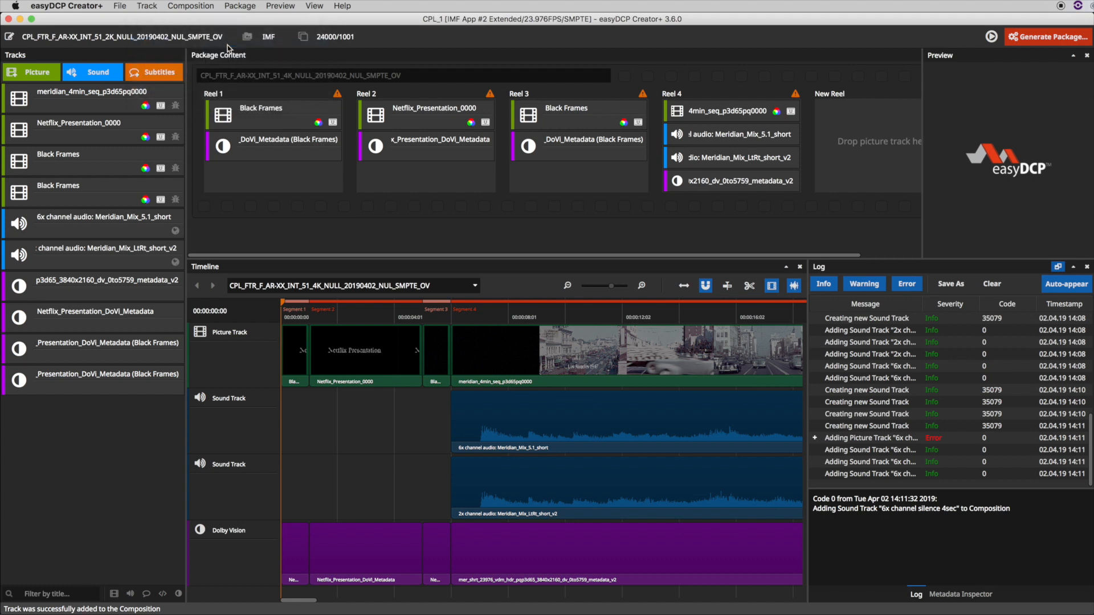
pyautogui.click(494, 413)
pyautogui.click(669, 459)
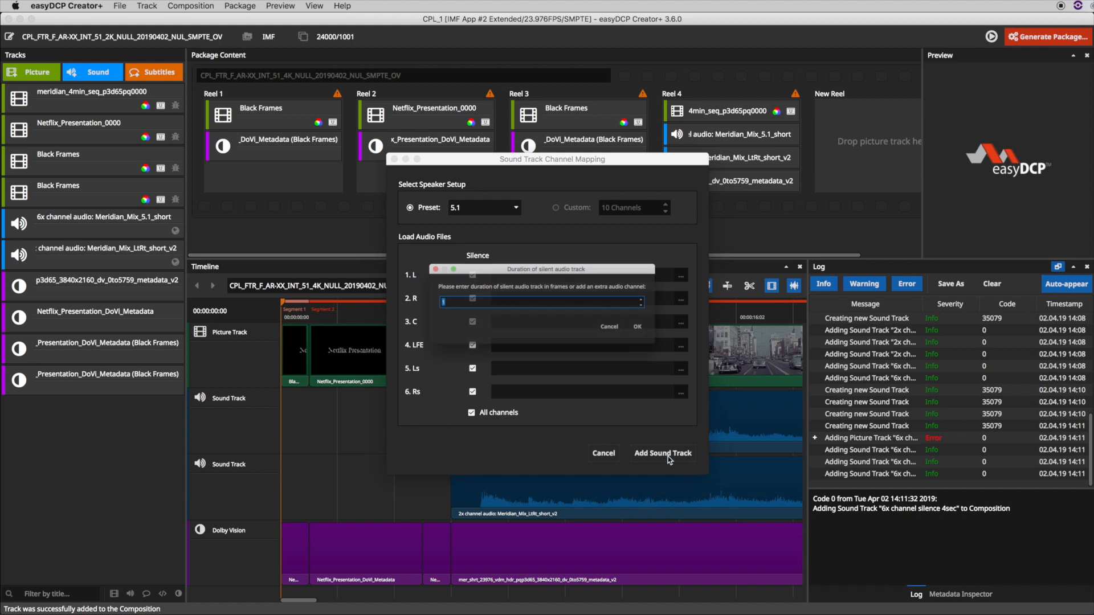
pyautogui.write('24')
pyautogui.press('Return')
pyautogui.doubleClick(112, 279)
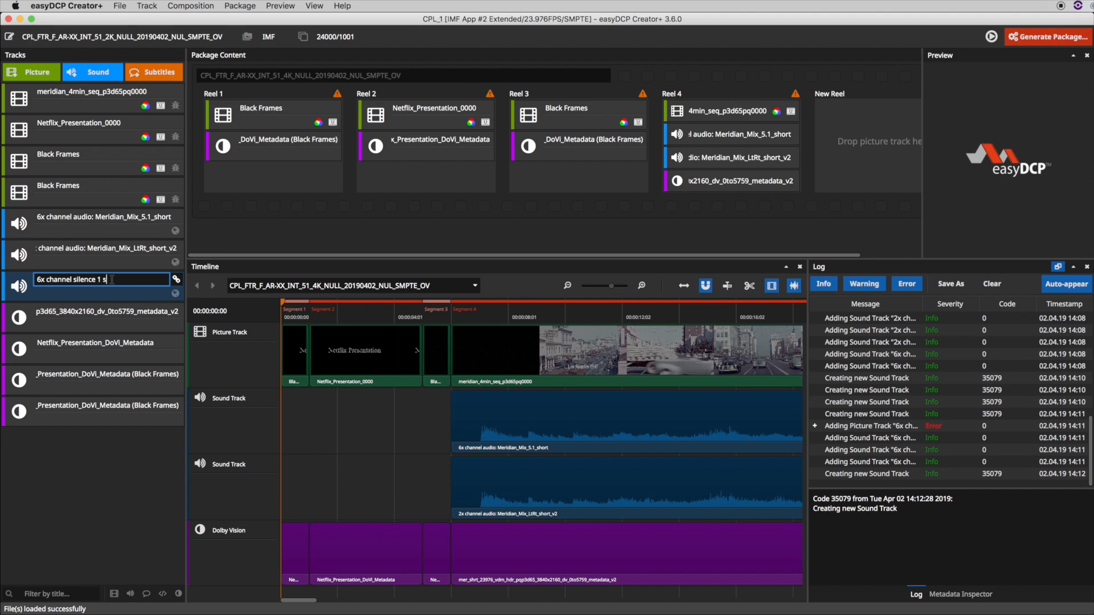
pyautogui.press('Return')
# Add a four-second 5.1 sound track with all channels silent and rename it "6x channel silence 4sec"
pyautogui.click(146, 6)
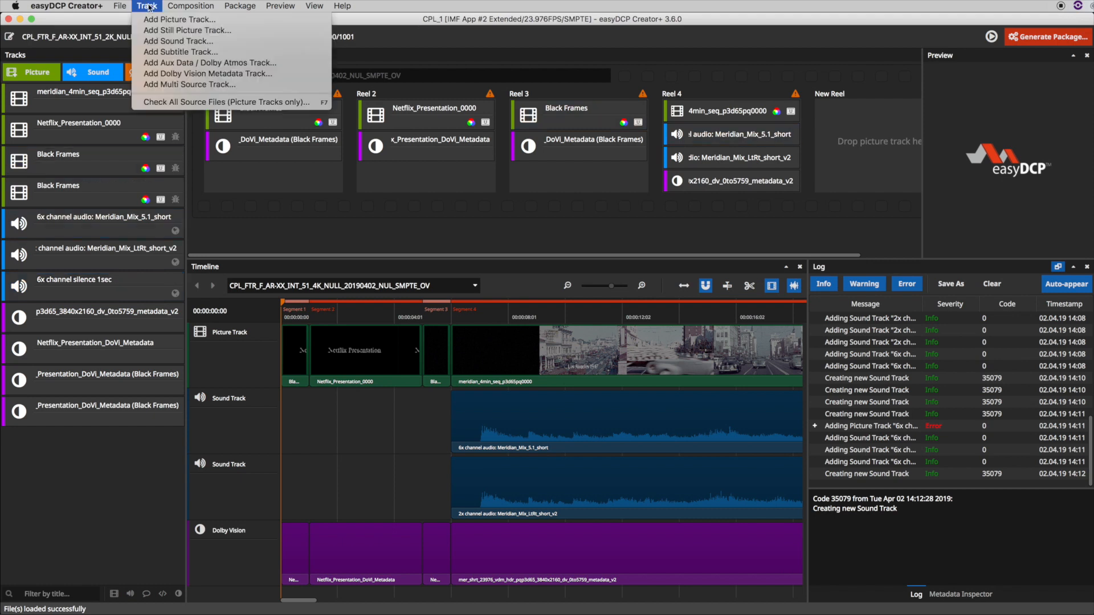
pyautogui.click(171, 47)
pyautogui.click(512, 413)
pyautogui.click(658, 458)
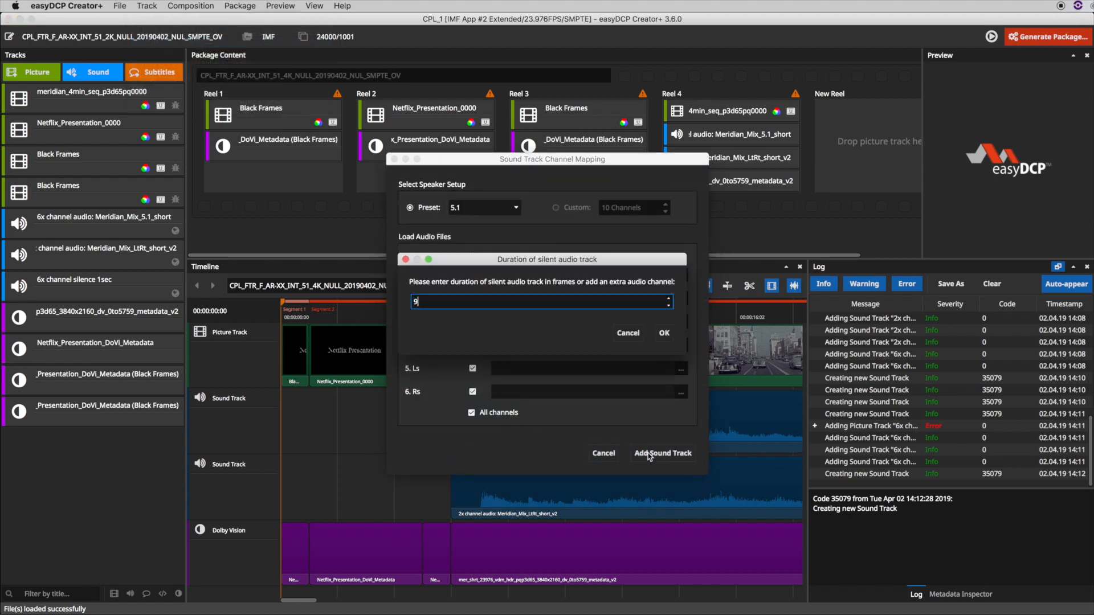
pyautogui.press('Return')
pyautogui.doubleClick(119, 311)
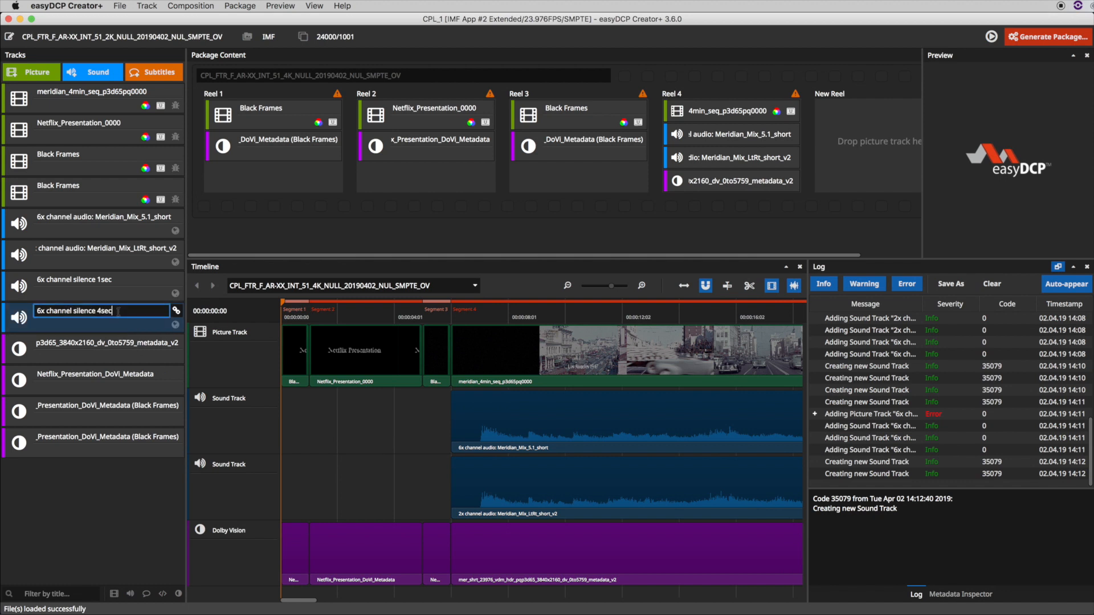
pyautogui.press('Return')
# Add a 2.0 LtRt sound track with all channels silent and 24 frames long, and rename it "2x channel silence 1sec"
pyautogui.click(148, 7)
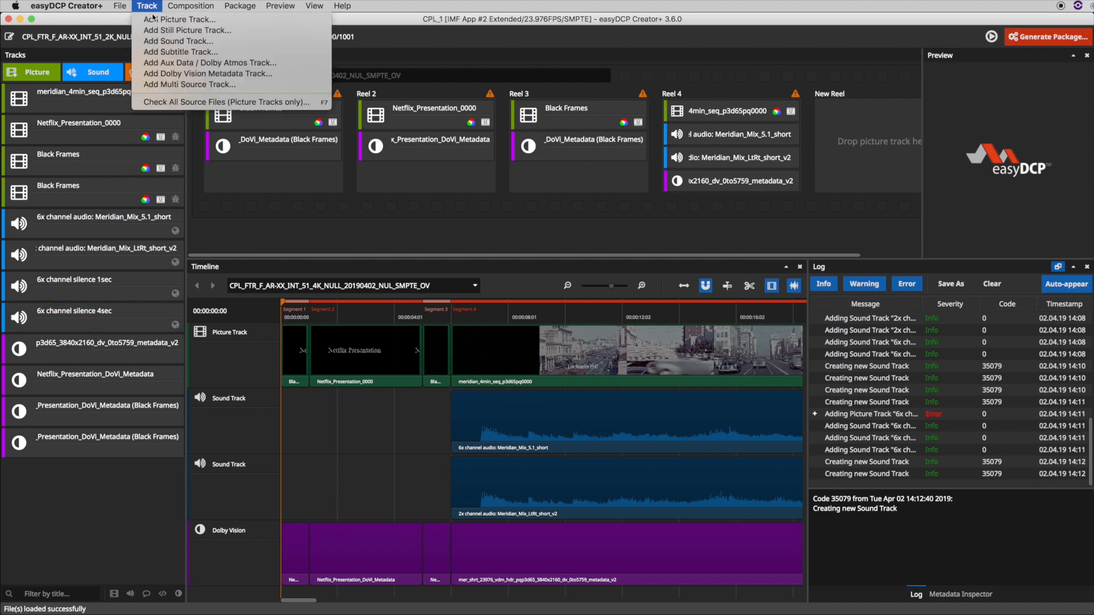
pyautogui.click(177, 44)
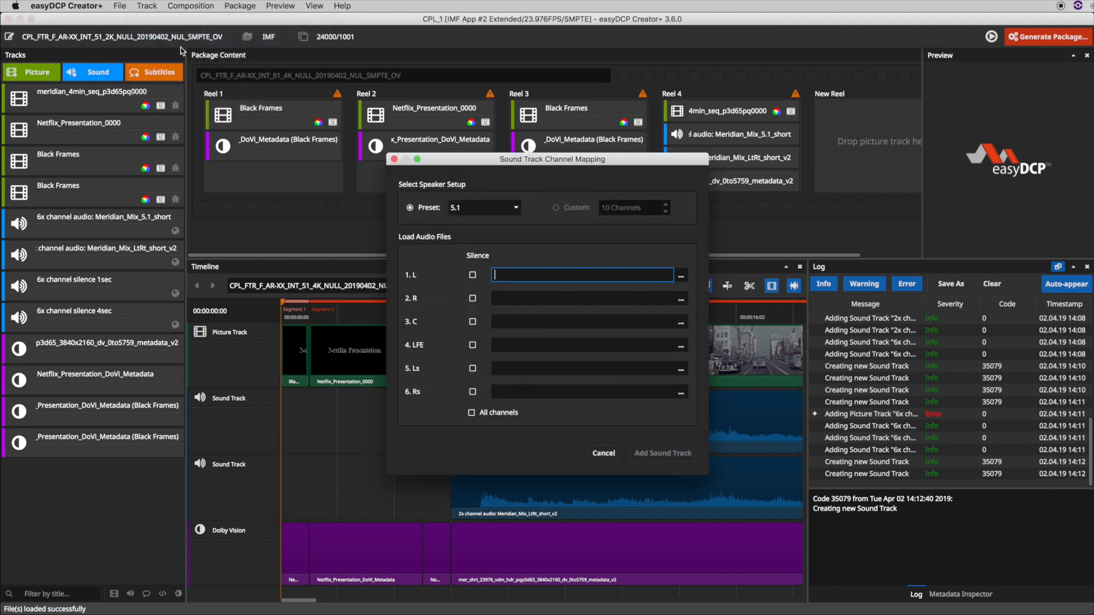
pyautogui.click(516, 208)
pyautogui.click(502, 197)
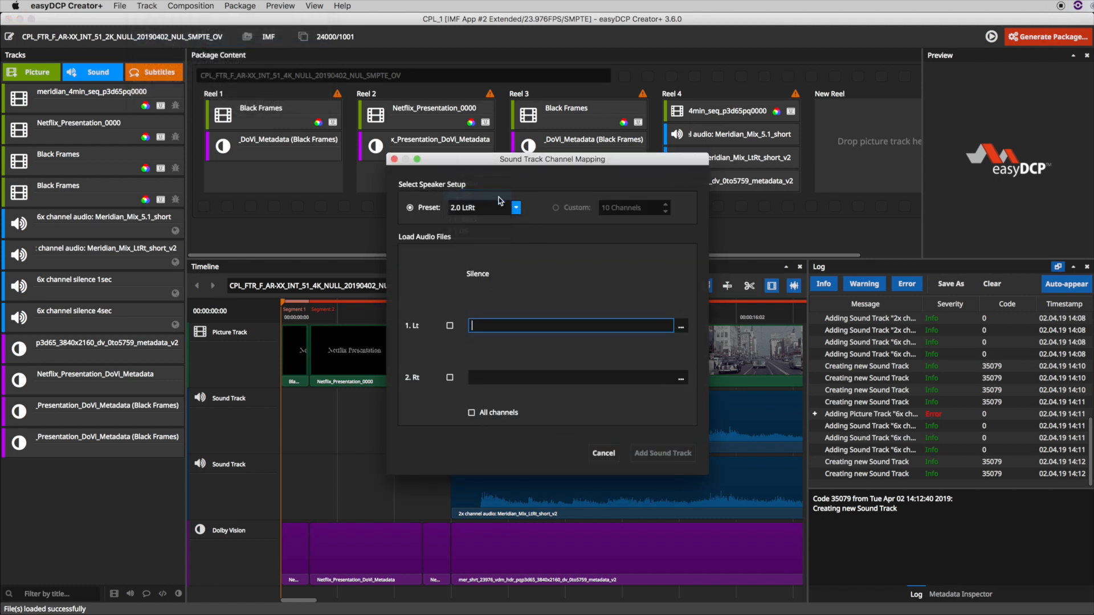
pyautogui.click(494, 366)
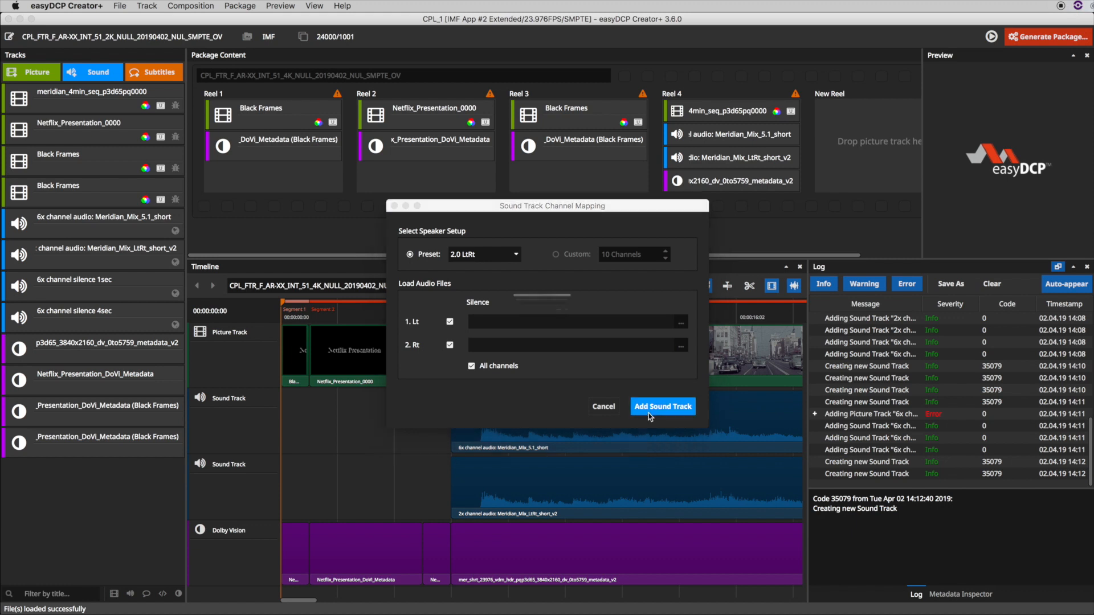
pyautogui.click(648, 413)
pyautogui.write('24')
pyautogui.press('Return')
pyautogui.doubleClick(105, 342)
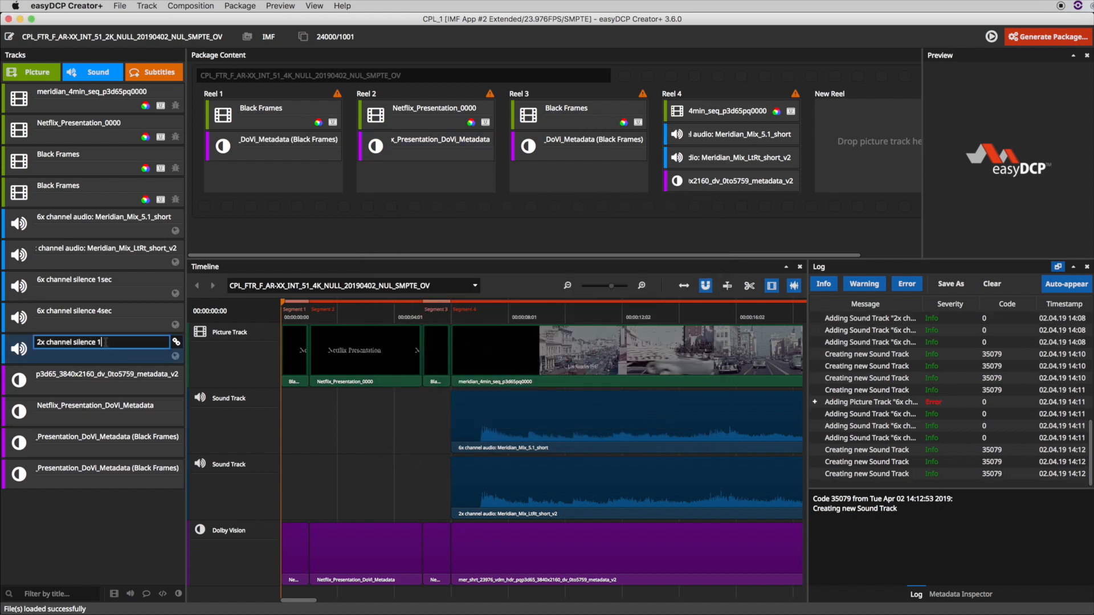
pyautogui.write('1sec')
pyautogui.press('Return')
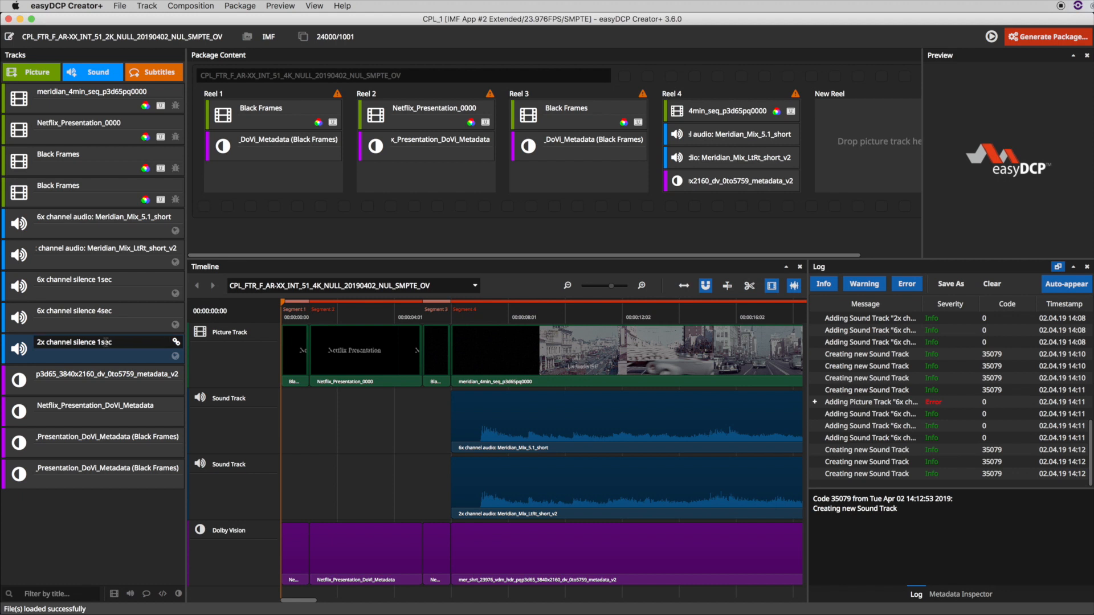
# Add a four-second 2.0 LtRt sound track with all channels silent and rename it "2x channel silence 4sec"
pyautogui.click(149, 5)
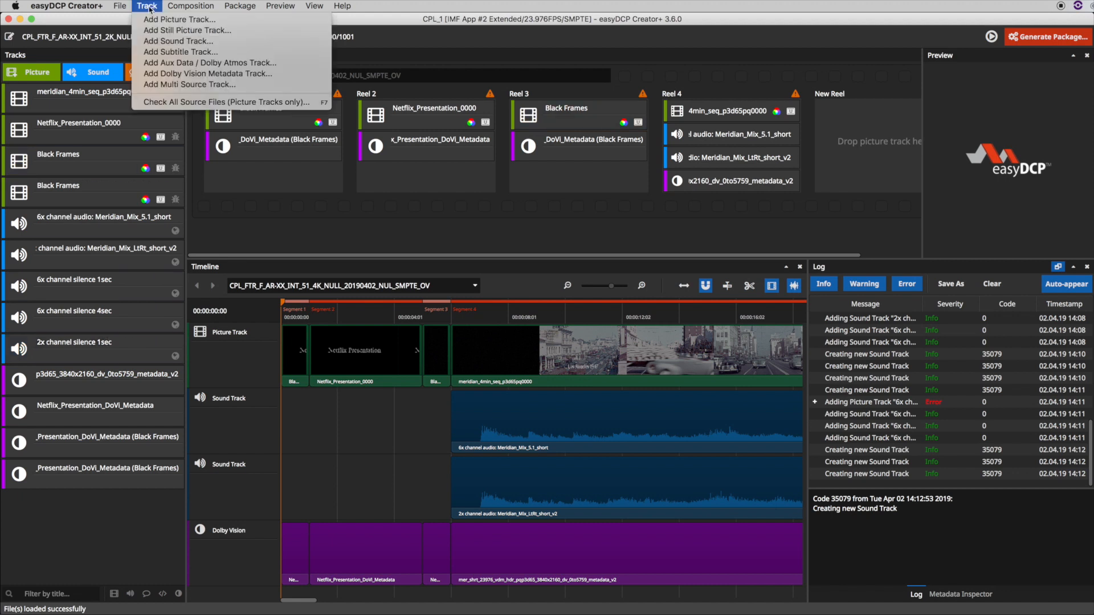
pyautogui.click(163, 46)
pyautogui.click(489, 367)
pyautogui.click(663, 406)
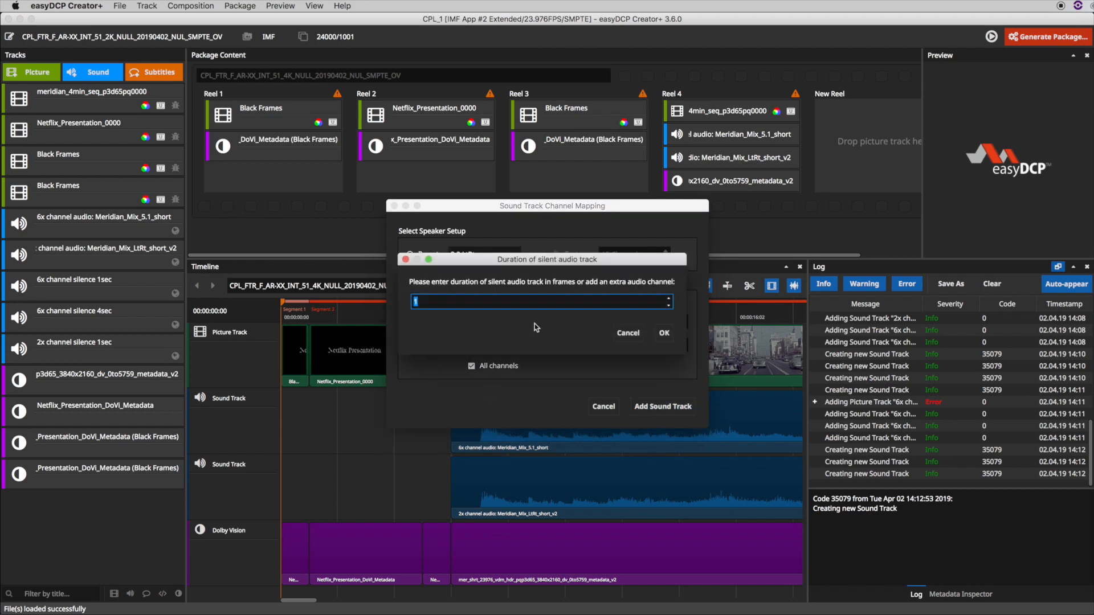
pyautogui.press('Return')
pyautogui.click(116, 374)
pyautogui.write('4sec')
pyautogui.press('Return')
# Place the 6x channel silence 1sec track under both black frame segments and the 4sec track under Netflix_Presentation_0000 in the timeline
pyautogui.moveTo(73, 299); pyautogui.dragTo(295, 366)
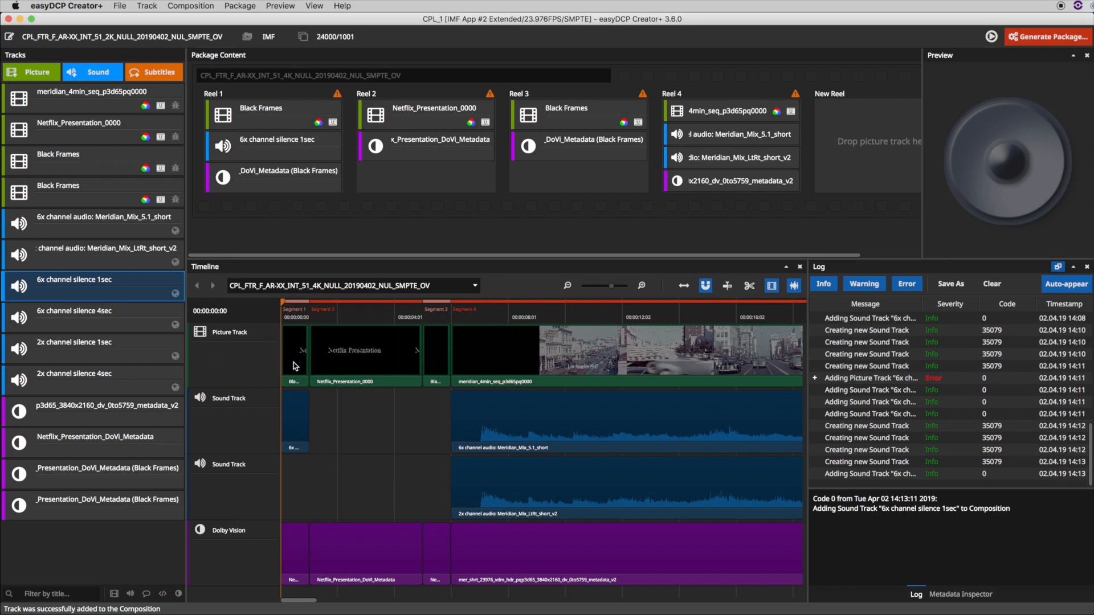
pyautogui.moveTo(83, 329); pyautogui.dragTo(386, 367)
pyautogui.moveTo(80, 294); pyautogui.dragTo(435, 376)
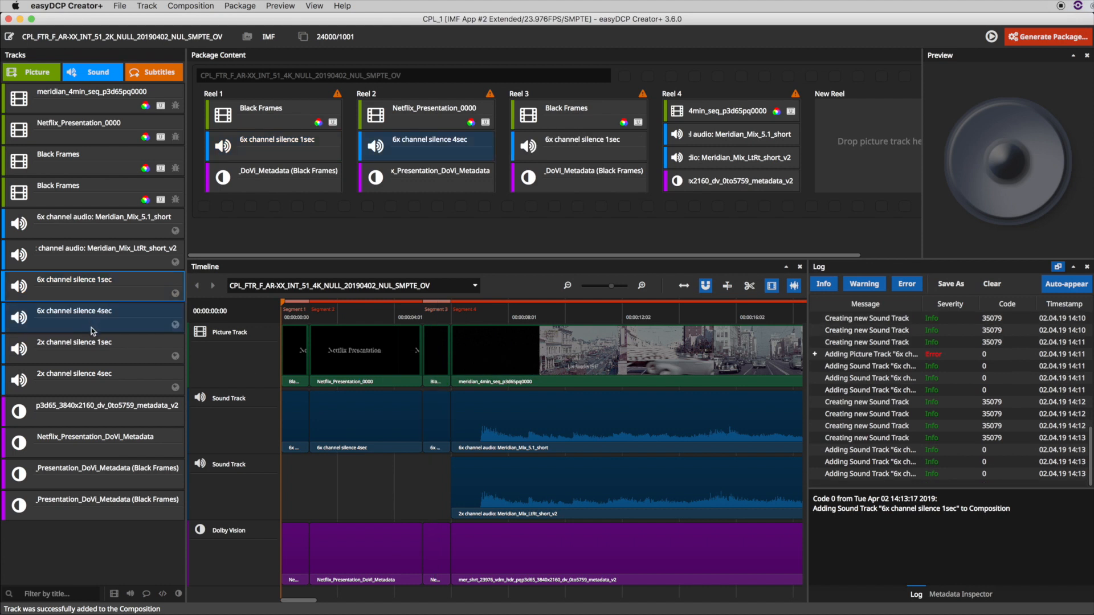
# Place the 2x channel silence 1sec track under both black frame segments and the 4sec track under Netflix_Presentation_0000 in the timeline
pyautogui.moveTo(87, 357); pyautogui.dragTo(295, 371)
pyautogui.moveTo(98, 387); pyautogui.dragTo(361, 371)
pyautogui.moveTo(86, 348); pyautogui.dragTo(437, 443)
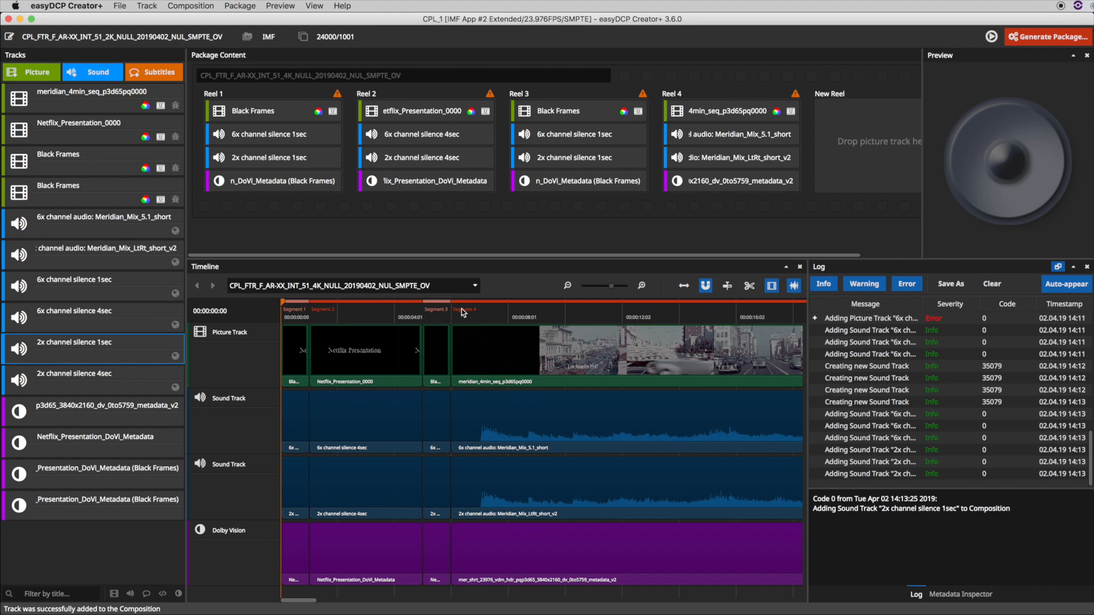
# Append 1 second of black frames to the meridian_4min_seq_p3d65pq0000 clip and check the end of the timeline
pyautogui.click(567, 285)
pyautogui.click(567, 286)
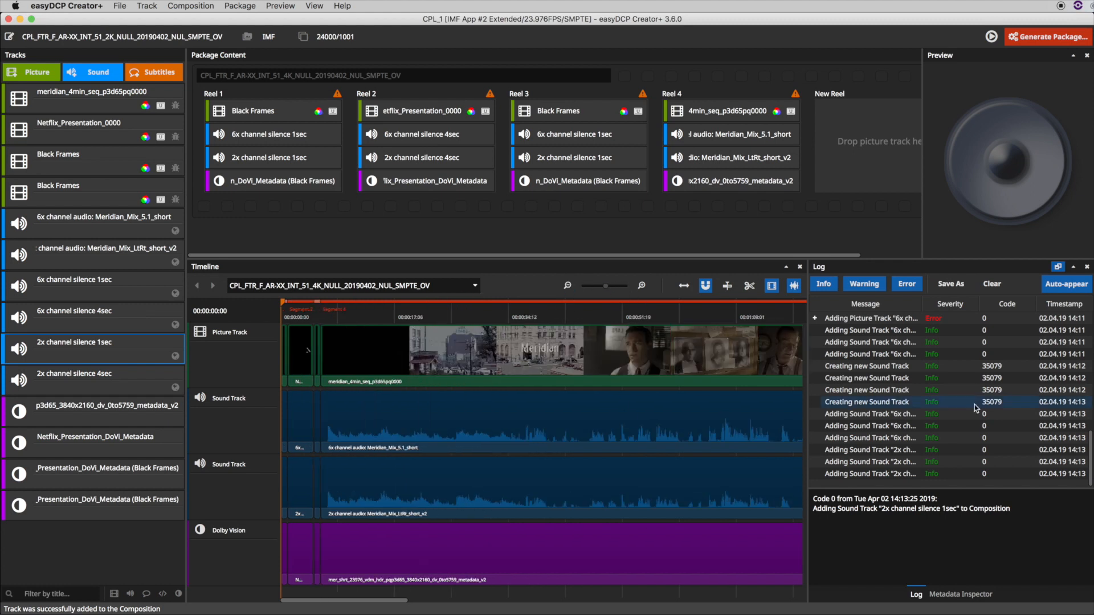
pyautogui.rightClick(765, 385)
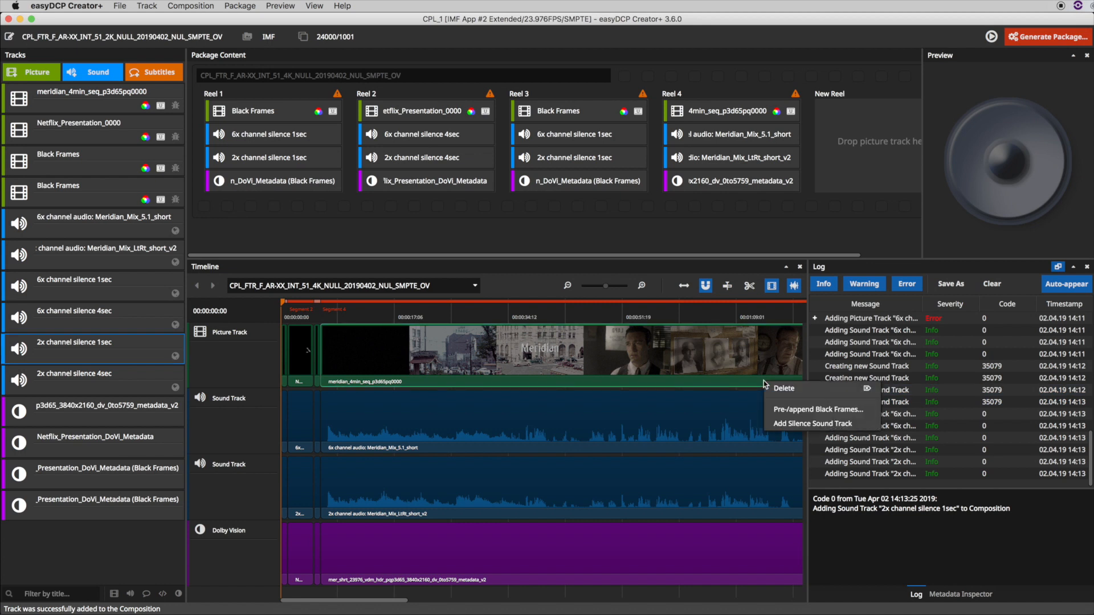
pyautogui.click(807, 411)
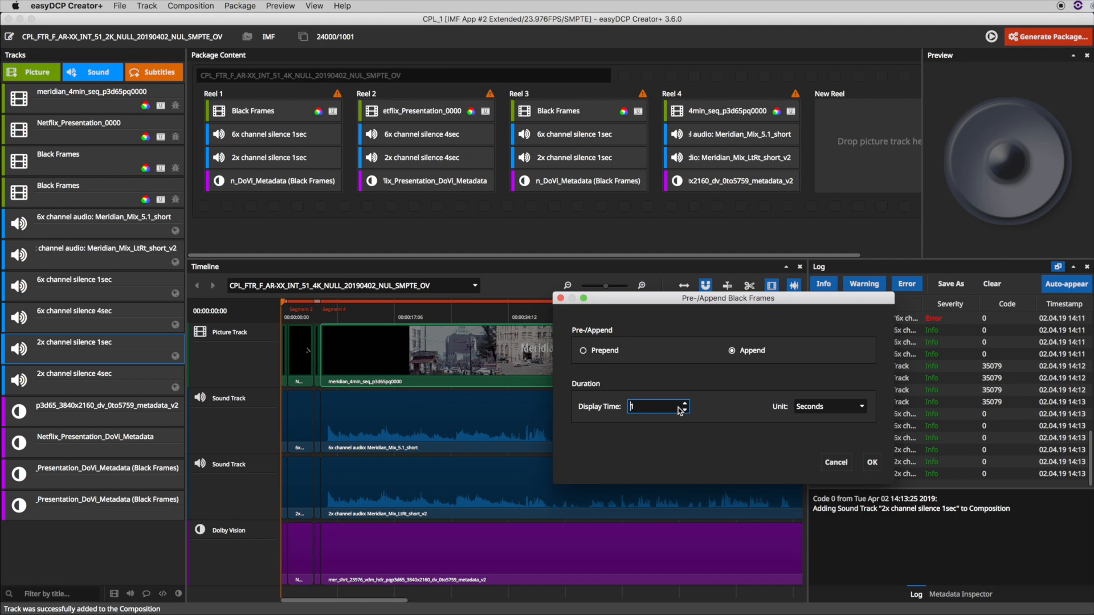
pyautogui.click(872, 463)
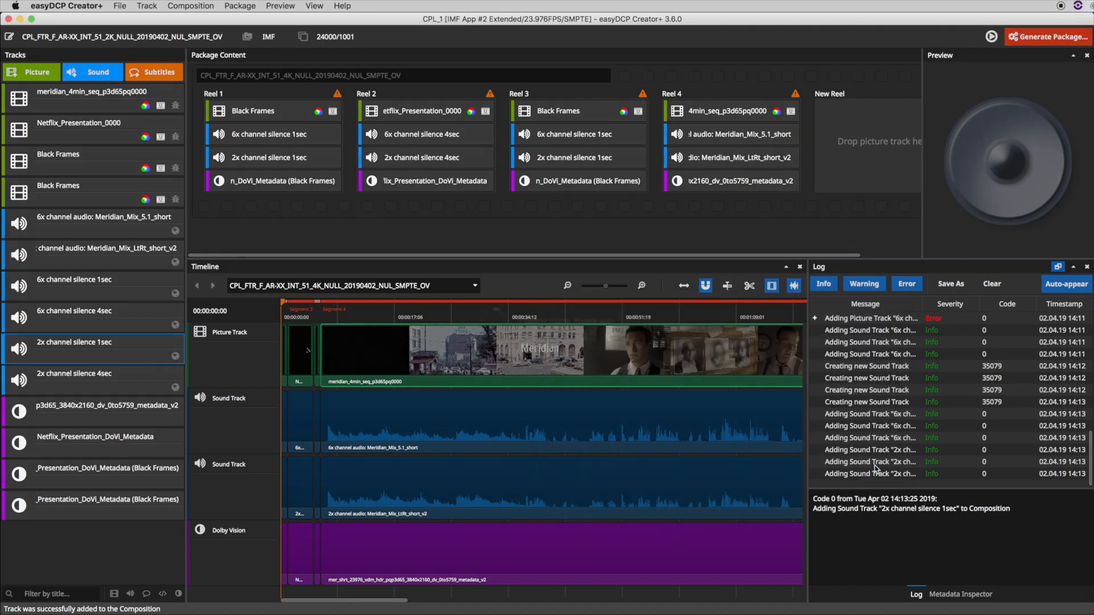
pyautogui.click(642, 285)
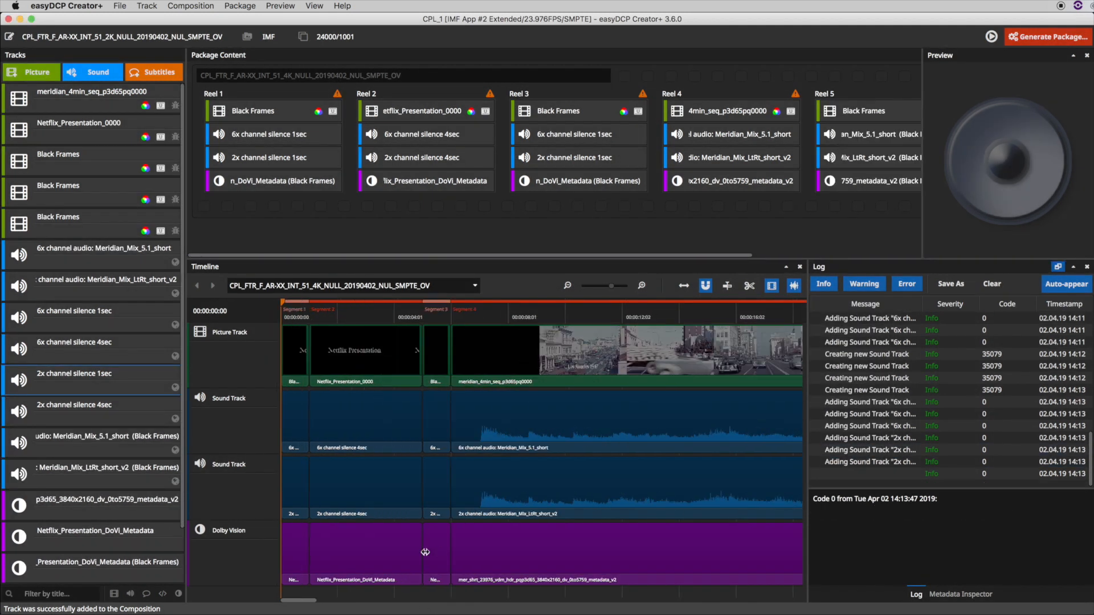
pyautogui.moveTo(312, 598); pyautogui.dragTo(772, 612)
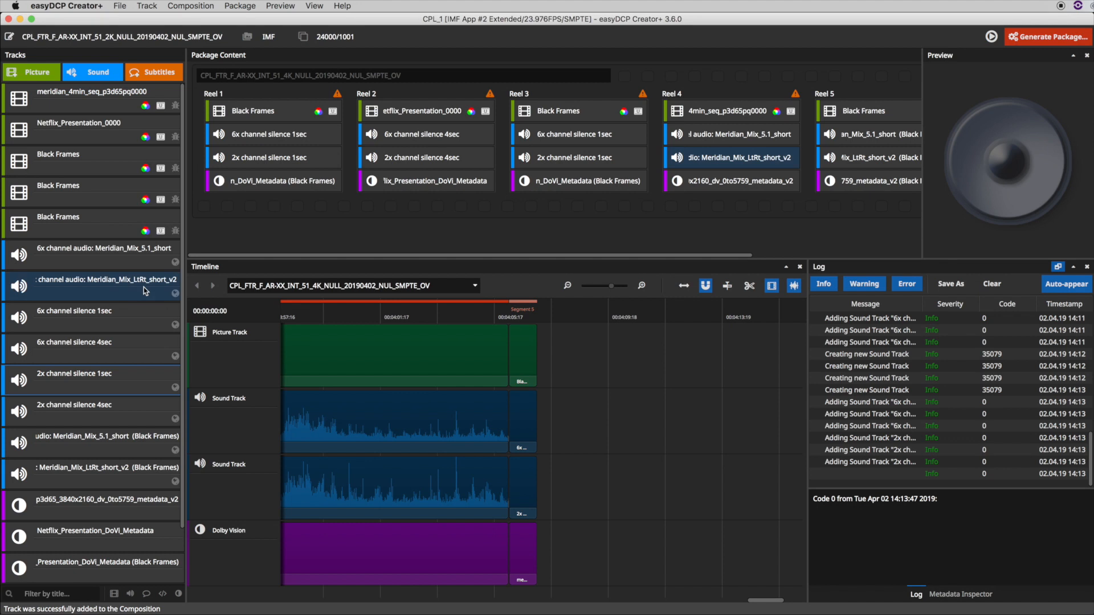
# Set the language of the Meridian_Mix_5.1_short and Meridian_Mix_LtRt_short_v2 sound tracks to en-US
pyautogui.click(121, 265)
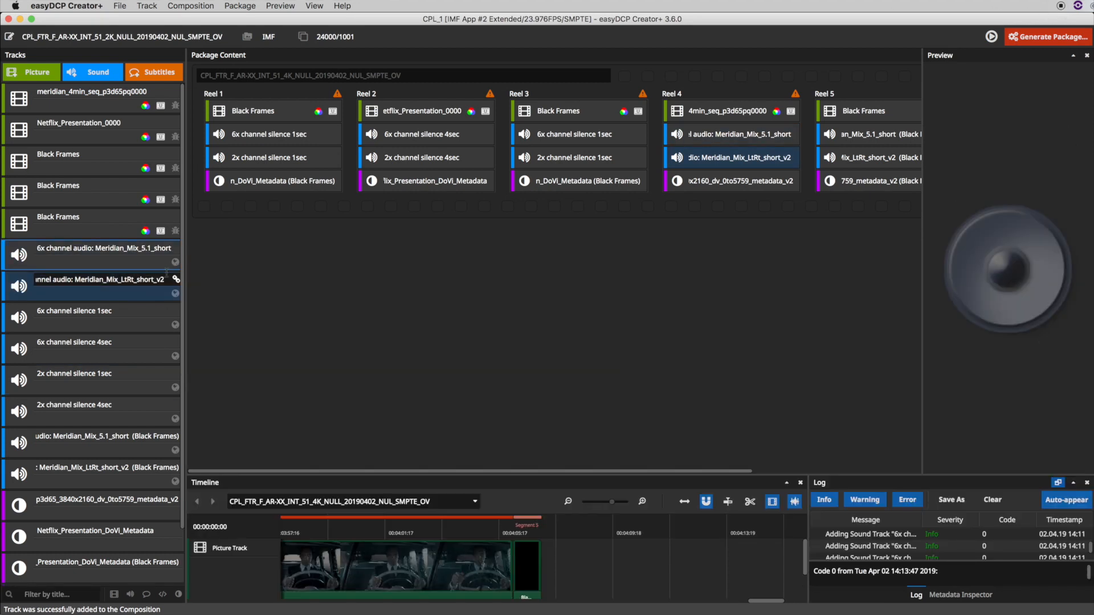
pyautogui.click(175, 263)
pyautogui.click(178, 296)
pyautogui.write('en-US')
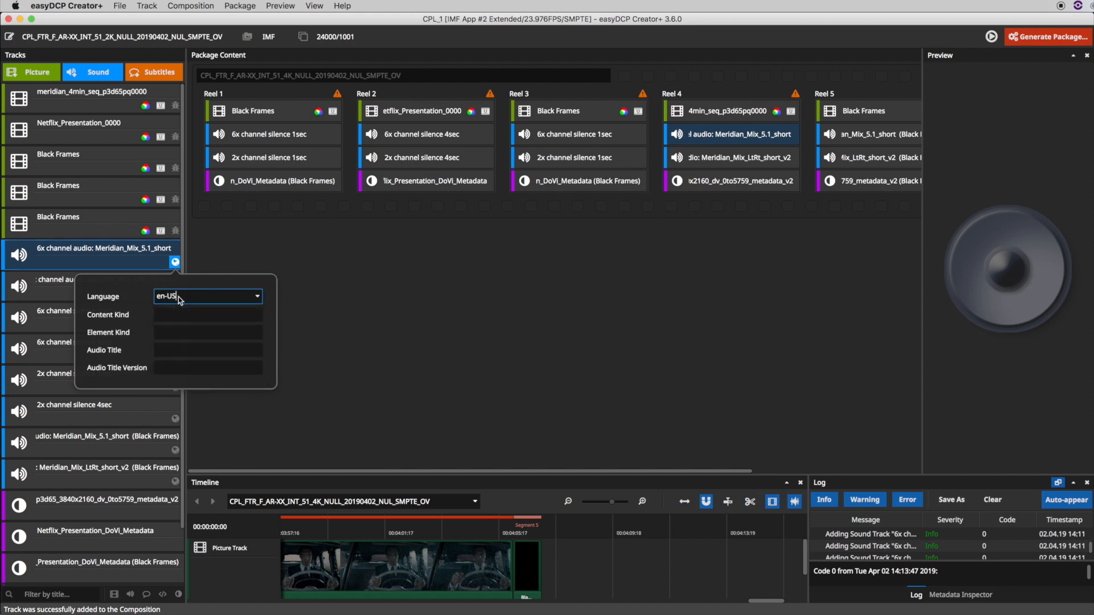
pyautogui.press('Return')
pyautogui.click(175, 262)
pyautogui.click(175, 293)
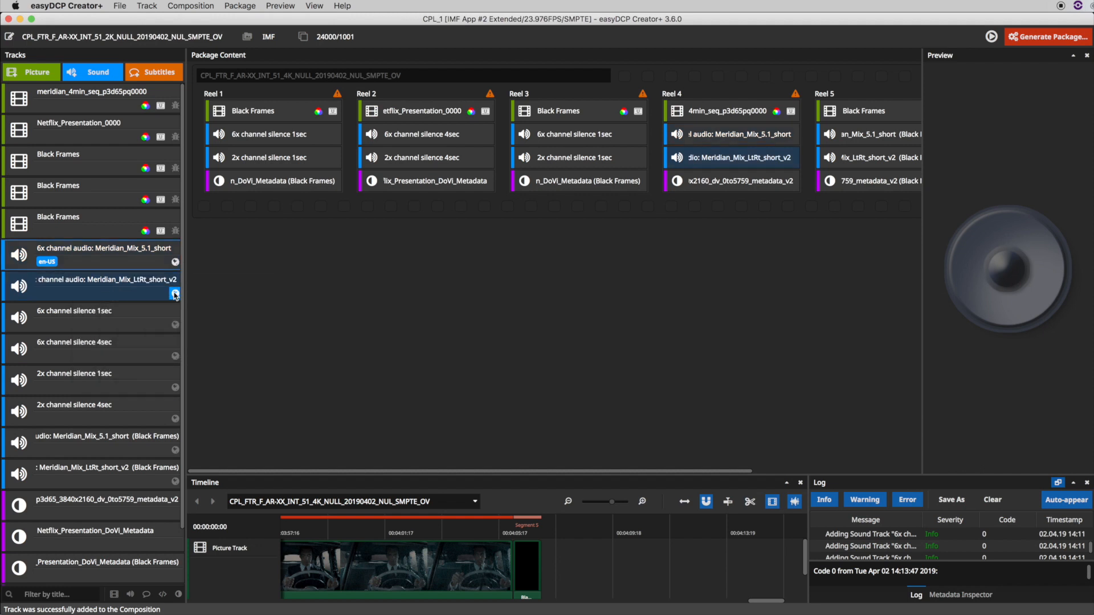
pyautogui.click(170, 324)
pyautogui.write('en-US')
pyautogui.press('Return')
# Set the language of the 6x channel silence 1sec and 4sec tracks to en-US
pyautogui.click(175, 325)
pyautogui.write('en-US')
pyautogui.click(175, 356)
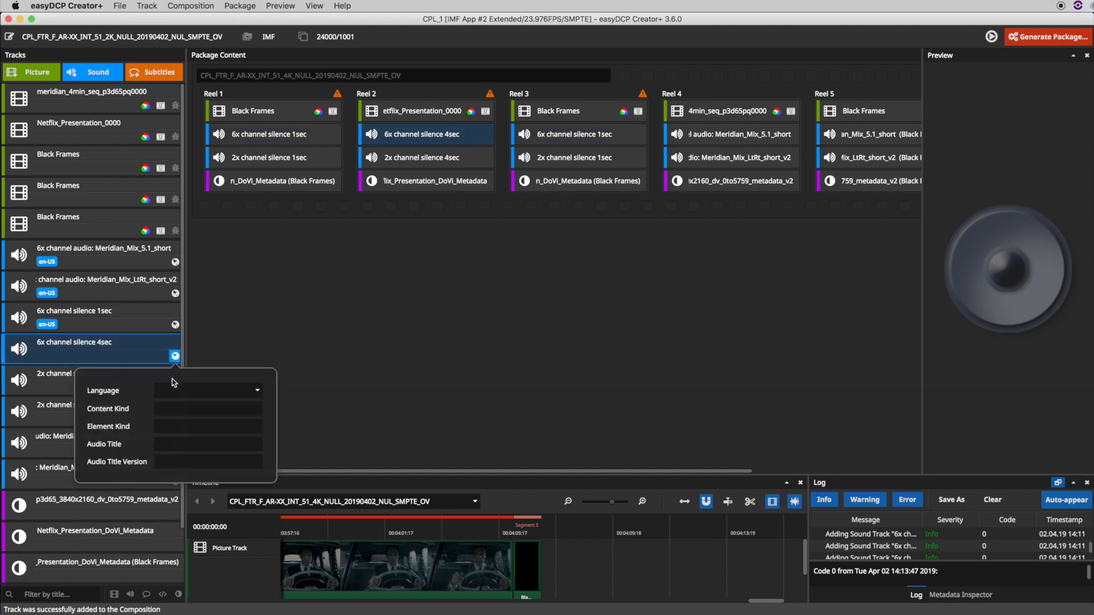
pyautogui.click(174, 388)
pyautogui.write('en-US')
# Set the language of the 2x channel silence 1sec and 4sec tracks to en-US
pyautogui.click(175, 387)
pyautogui.click(174, 420)
pyautogui.write('en-US')
pyautogui.click(175, 418)
pyautogui.write('en-US')
pyautogui.press('Return')
# Set the language of the two Meridian mix (Black Frames) sound tracks, 5.1 and LtRt, to en-US
pyautogui.click(175, 450)
pyautogui.click(175, 344)
pyautogui.write('en-US')
pyautogui.press('Return')
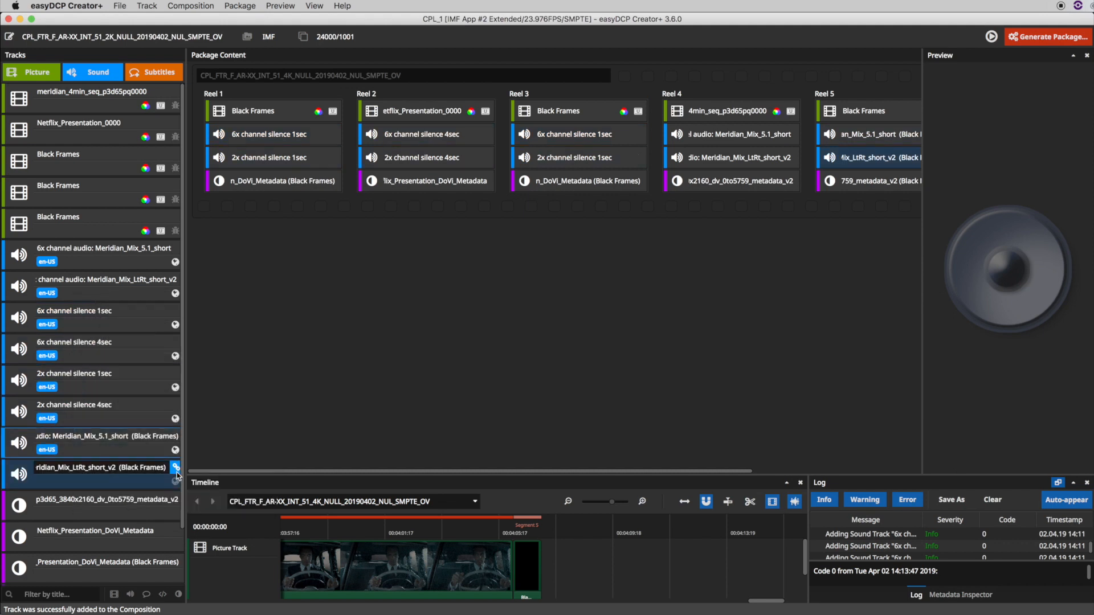
pyautogui.click(175, 481)
pyautogui.write('en-US')
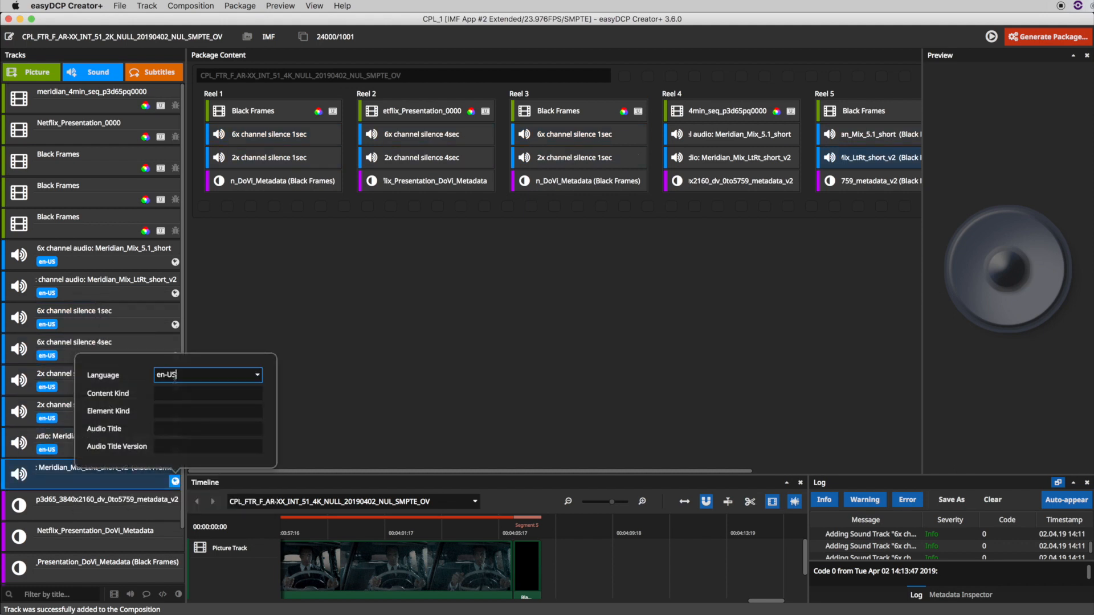
pyautogui.click(175, 481)
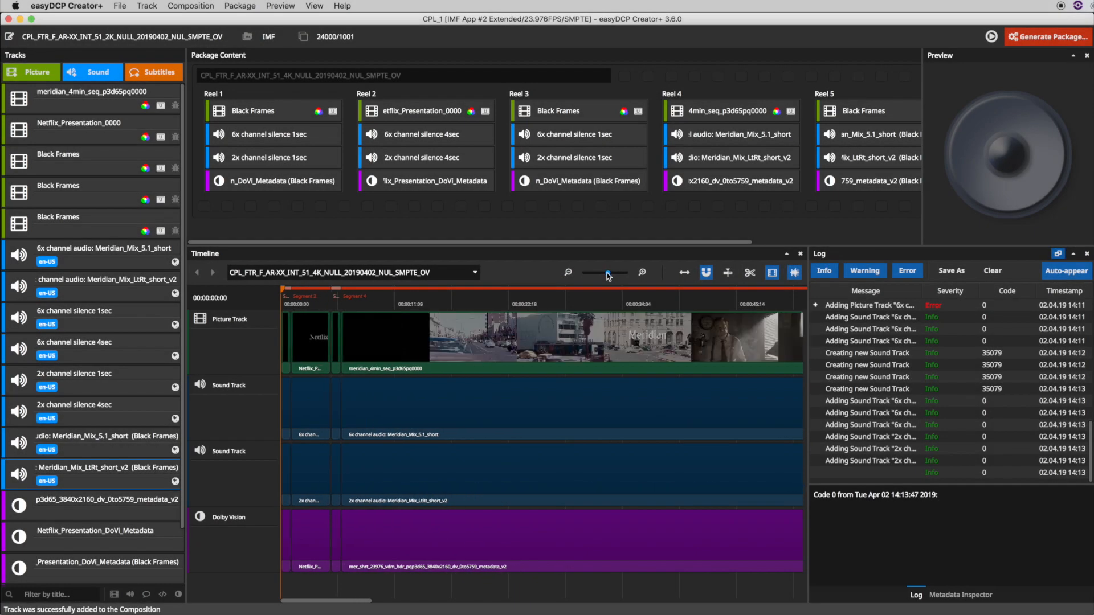
# Start the package generation and accept the output folder in Downloads with the recommended folder name
pyautogui.moveTo(607, 274); pyautogui.dragTo(600, 274)
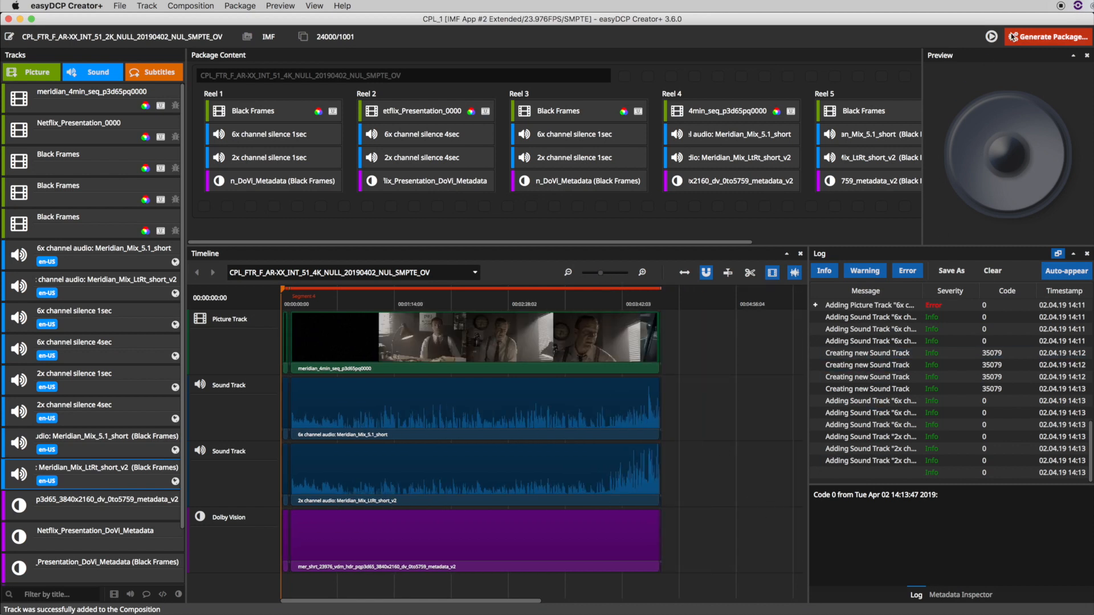
pyautogui.click(1048, 38)
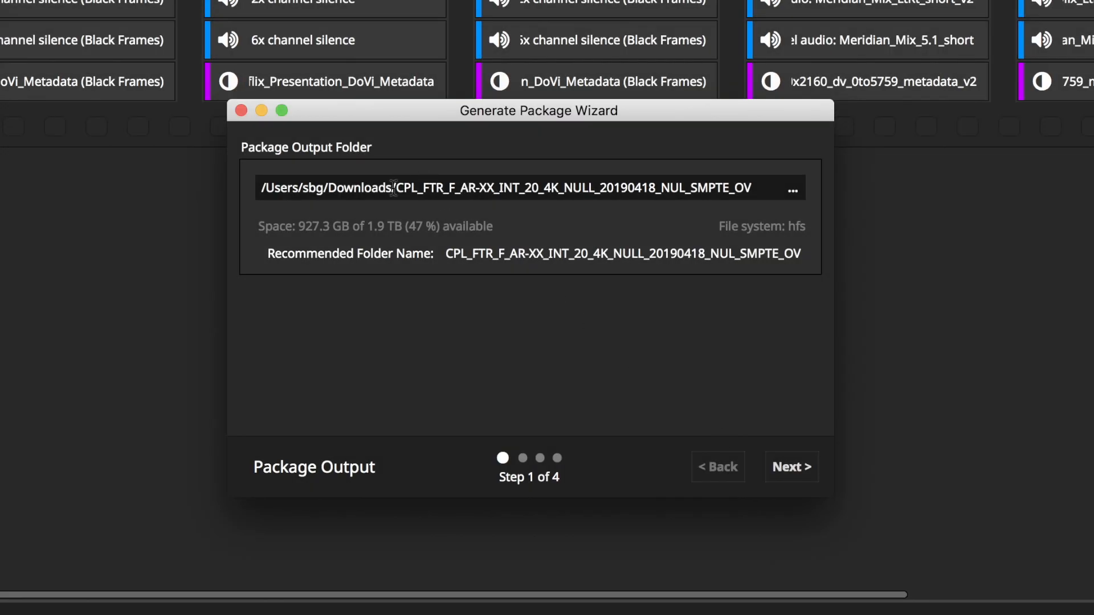
pyautogui.click(401, 188)
pyautogui.moveTo(401, 188); pyautogui.dragTo(786, 197)
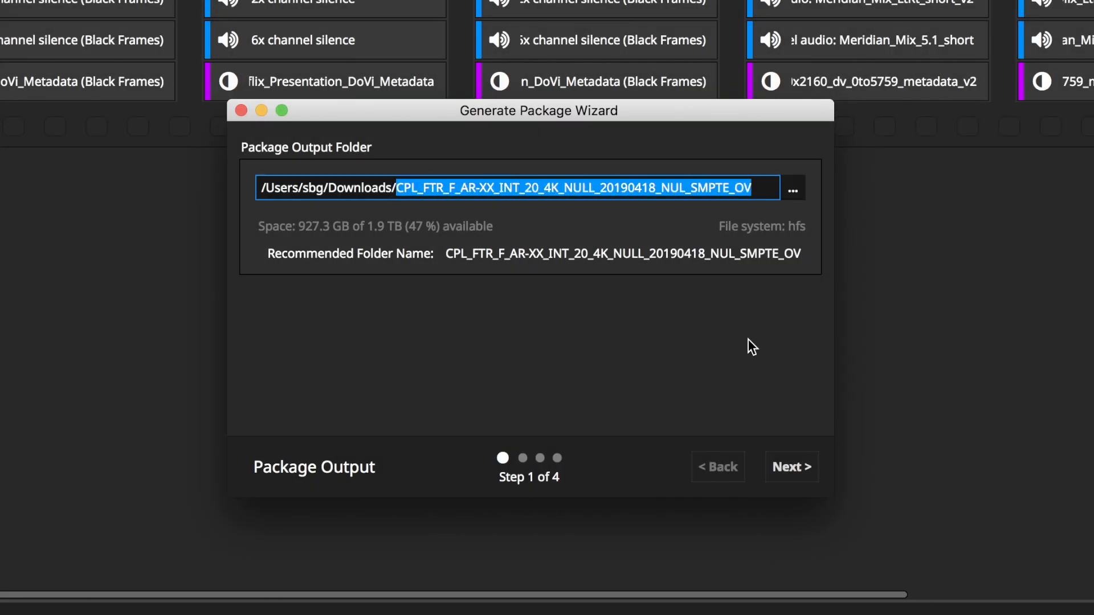
pyautogui.click(803, 471)
# Use a maximum picture bitrate of 800 Mbps with a target bitdepth of 12, and generate the package
pyautogui.click(547, 274)
pyautogui.moveTo(547, 273); pyautogui.dragTo(434, 271)
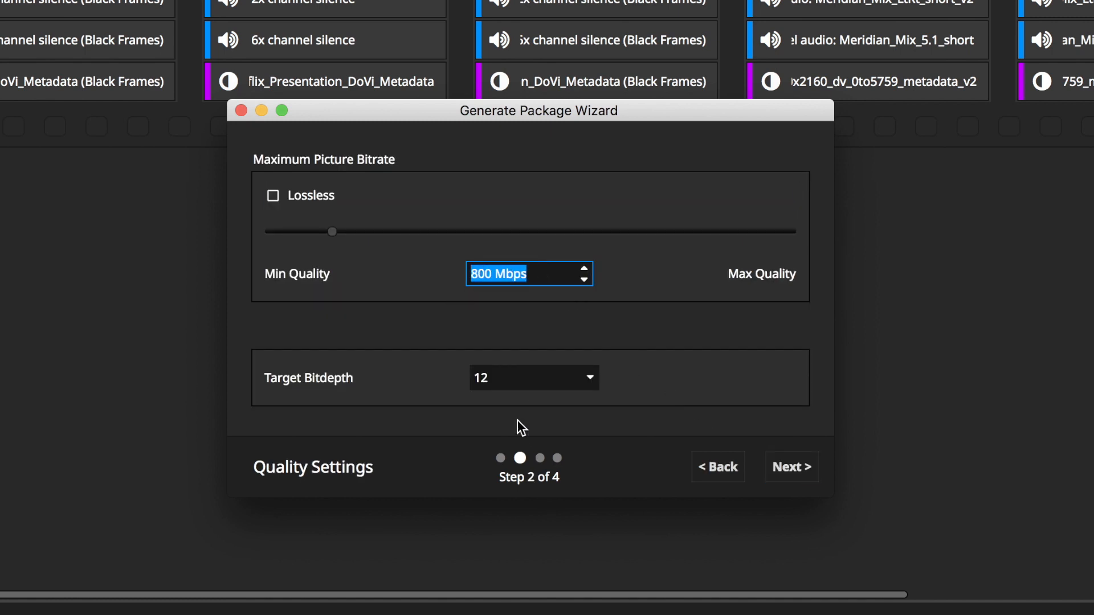
pyautogui.click(514, 378)
pyautogui.click(513, 377)
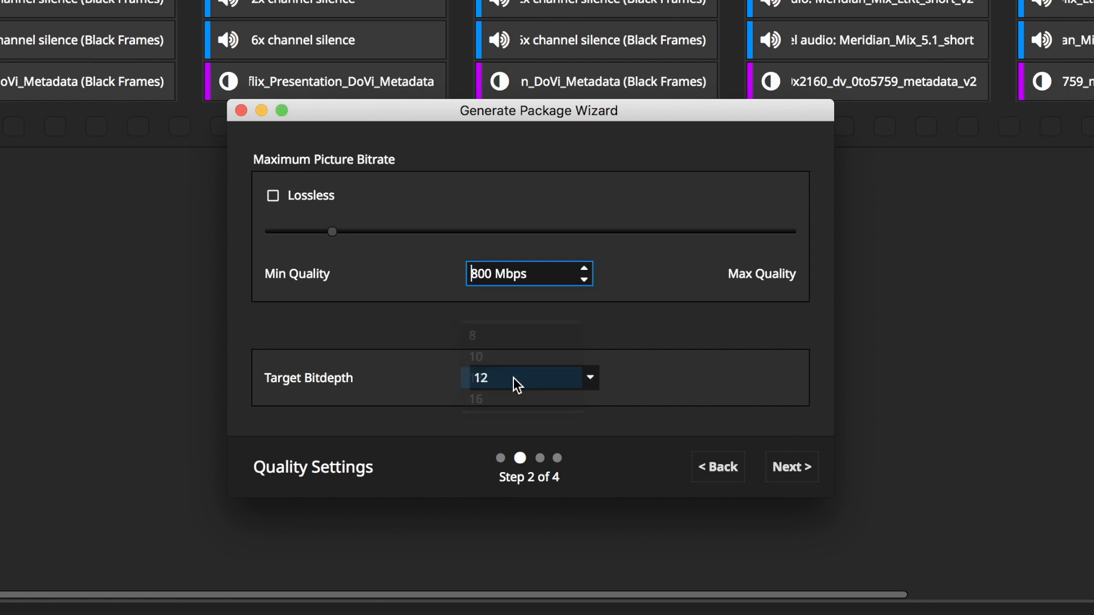
pyautogui.click(795, 470)
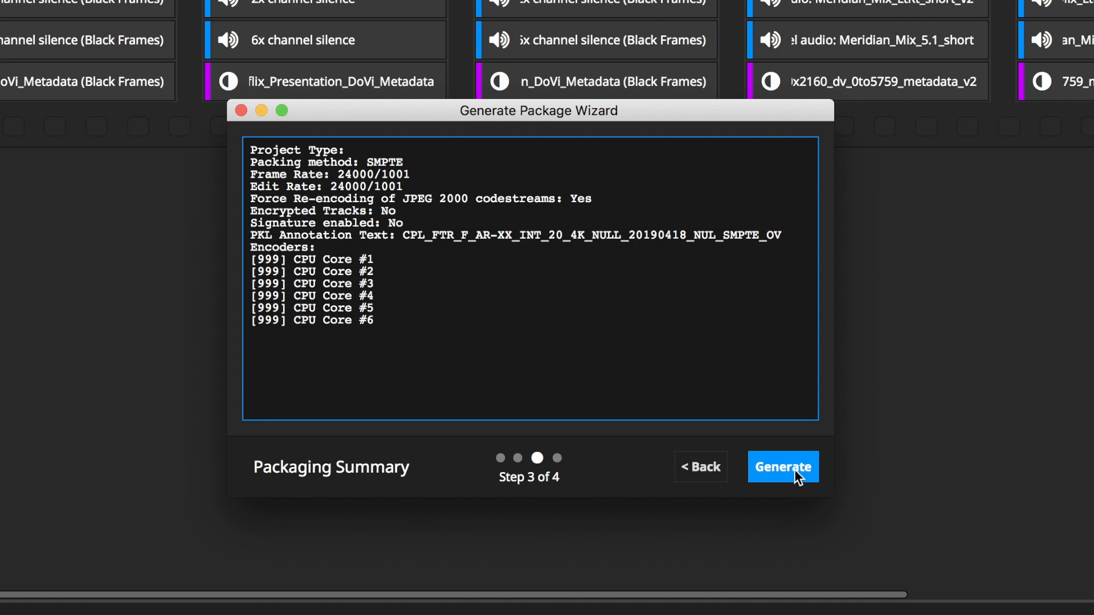
pyautogui.click(795, 470)
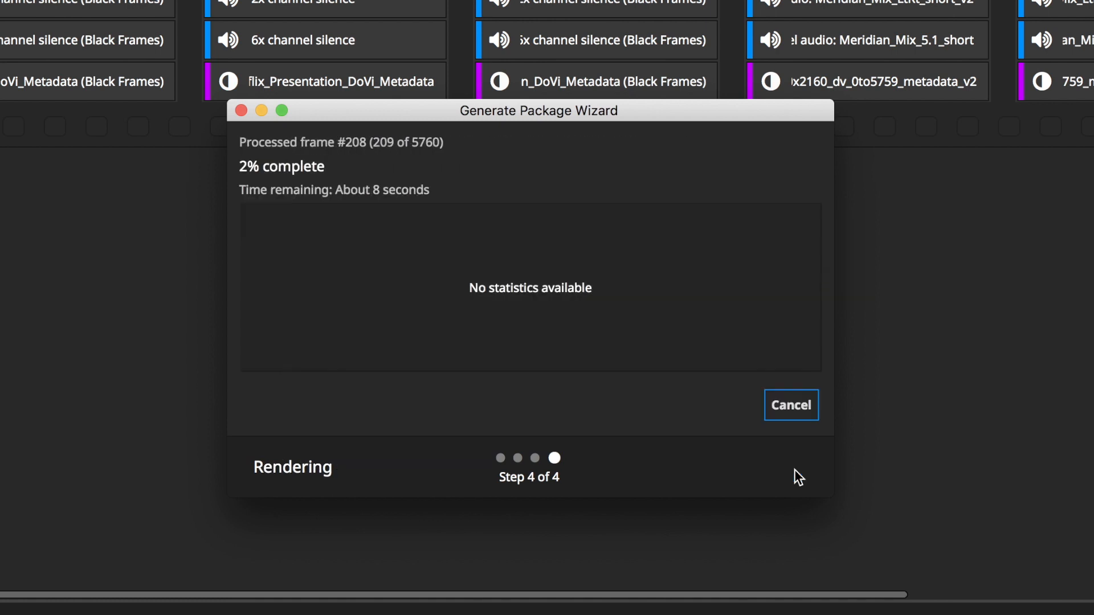